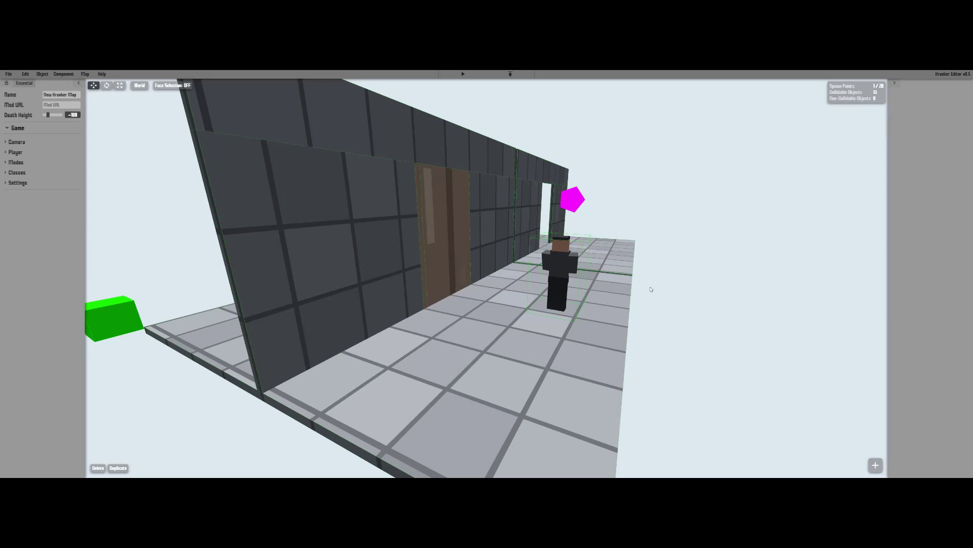
scroll(651, 287, "down", 8)
left_click_drag(662, 287, 644, 284)
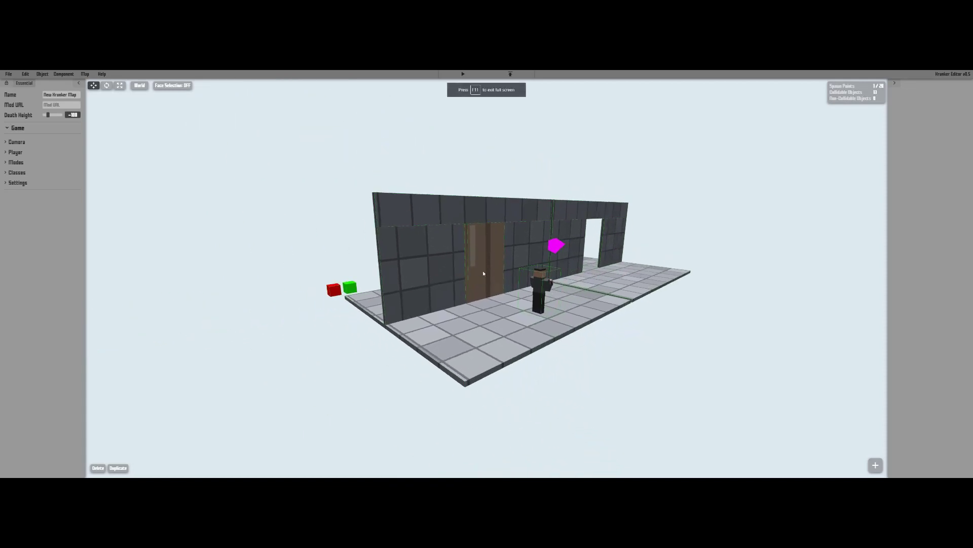
left_click_drag(455, 277, 505, 292)
scroll(469, 277, "up", 5)
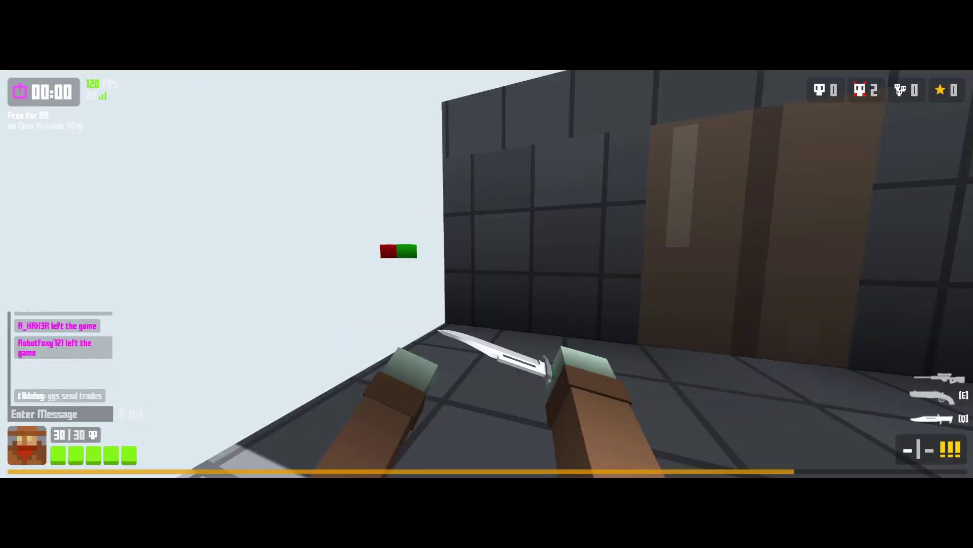
Walk around the wooden door in the map playtest and approach it with the knife.
key("a")
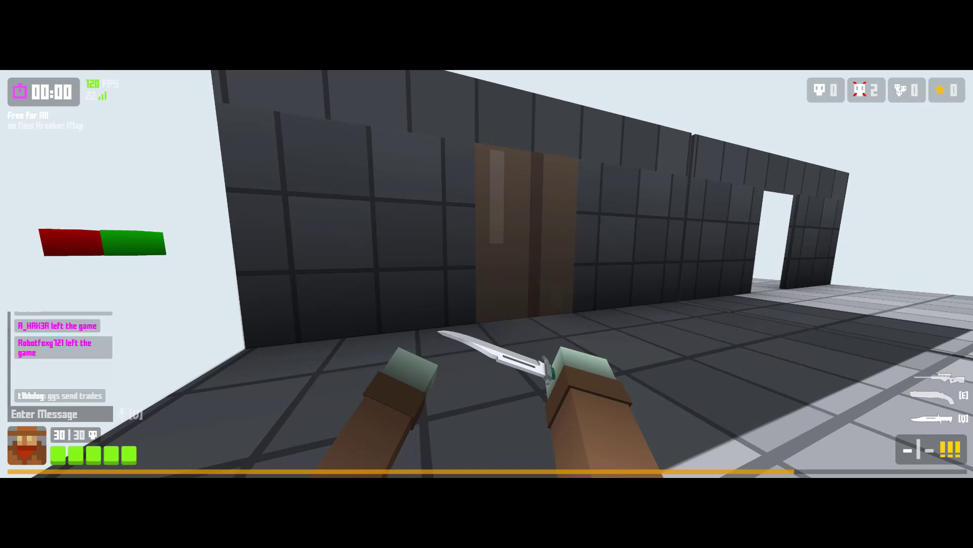
key("d")
key("a")
key("a")
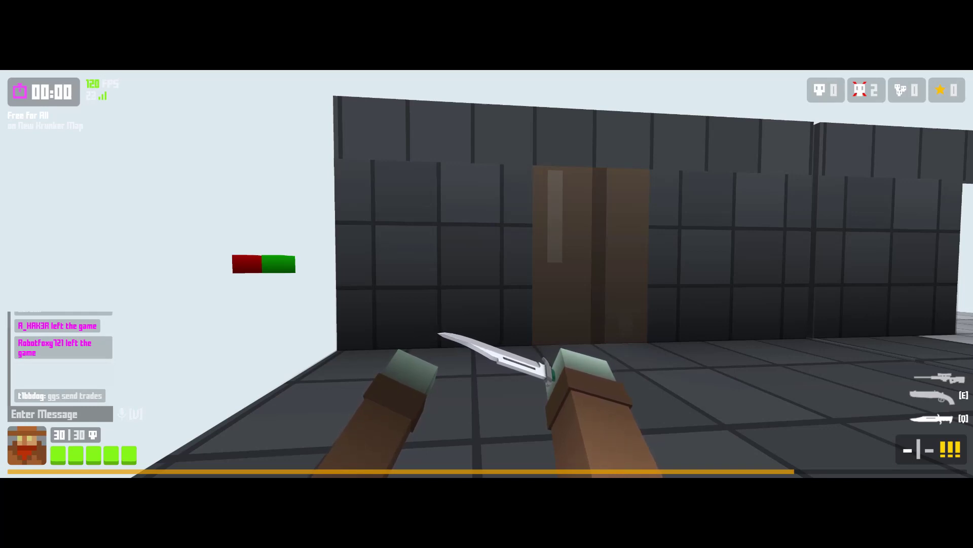
key("w")
key("w")
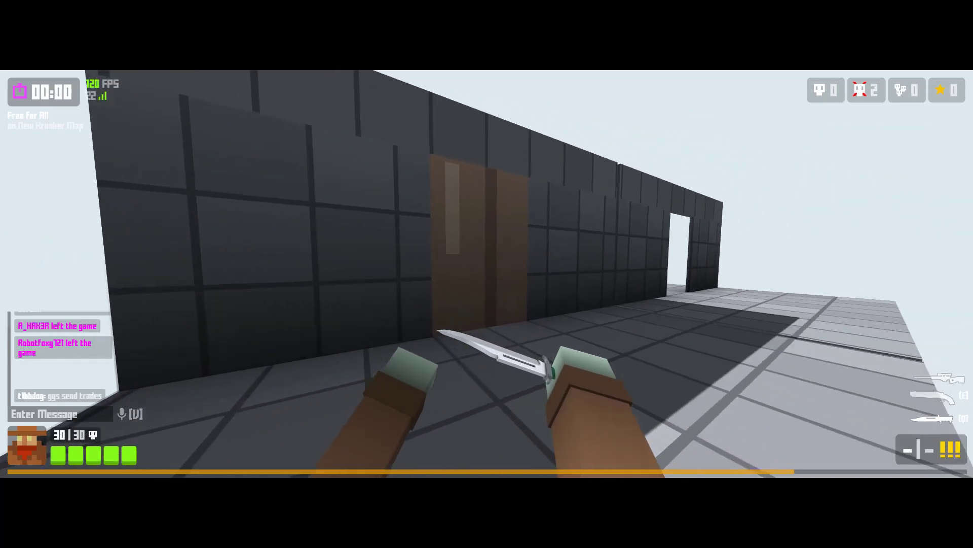
key("w")
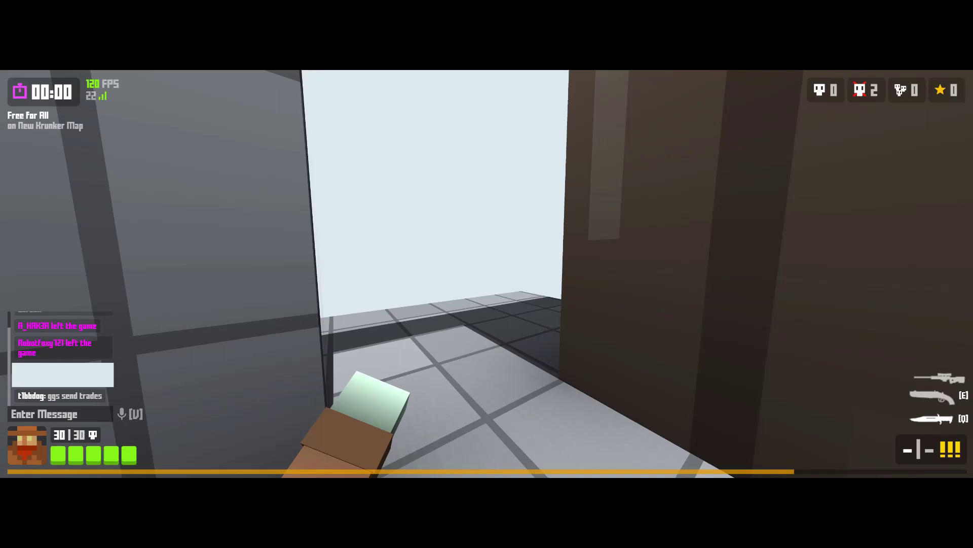
Test the wooden door against gunfire by shooting it with the shotgun and the scoped sniper rifle.
key("e")
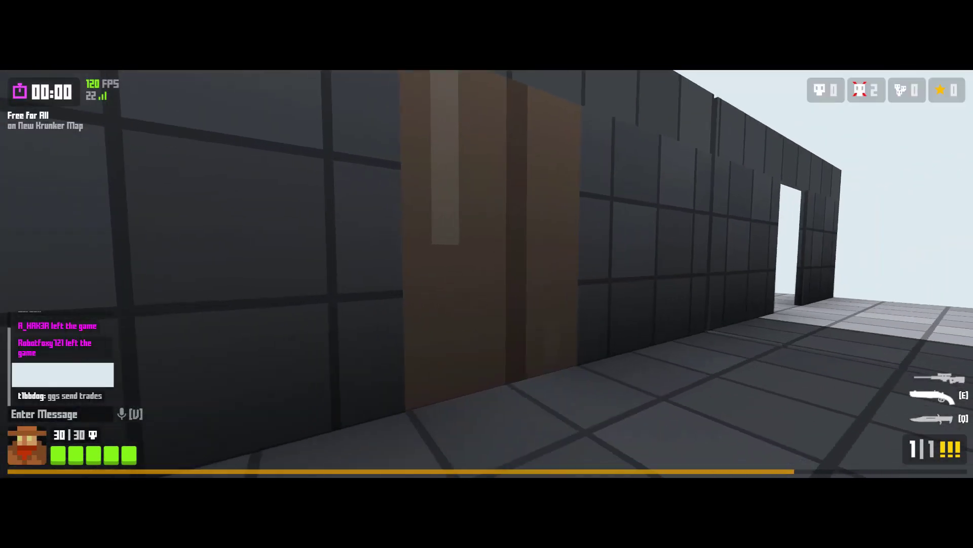
left_click(487, 273)
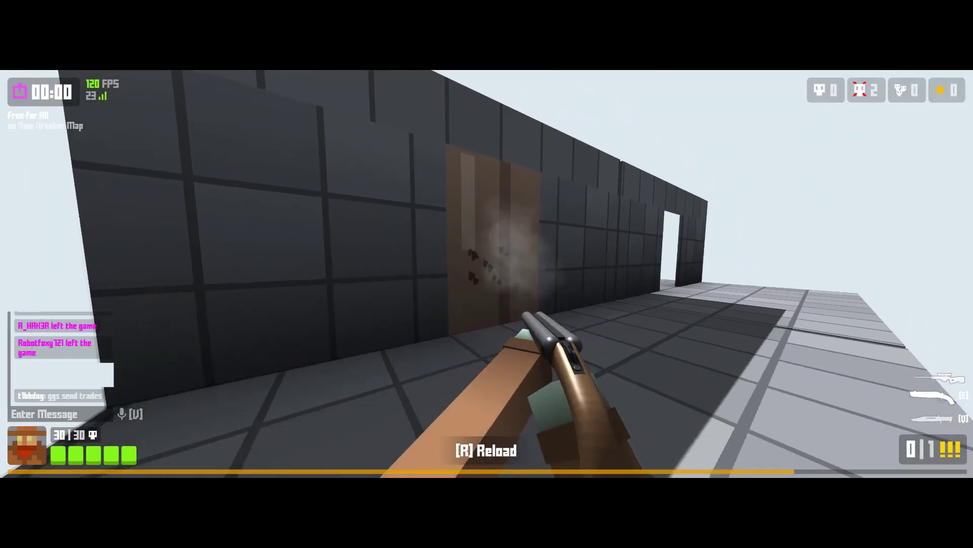
key("e")
right_click(486, 274)
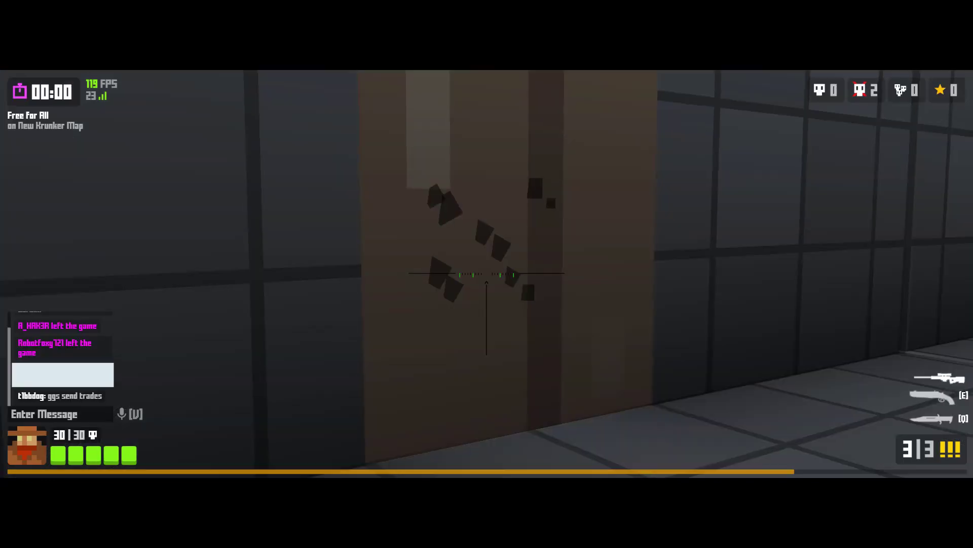
left_click(486, 274)
Strike the wooden door with the knife from both sides of the wall and return to the map editor.
key("q")
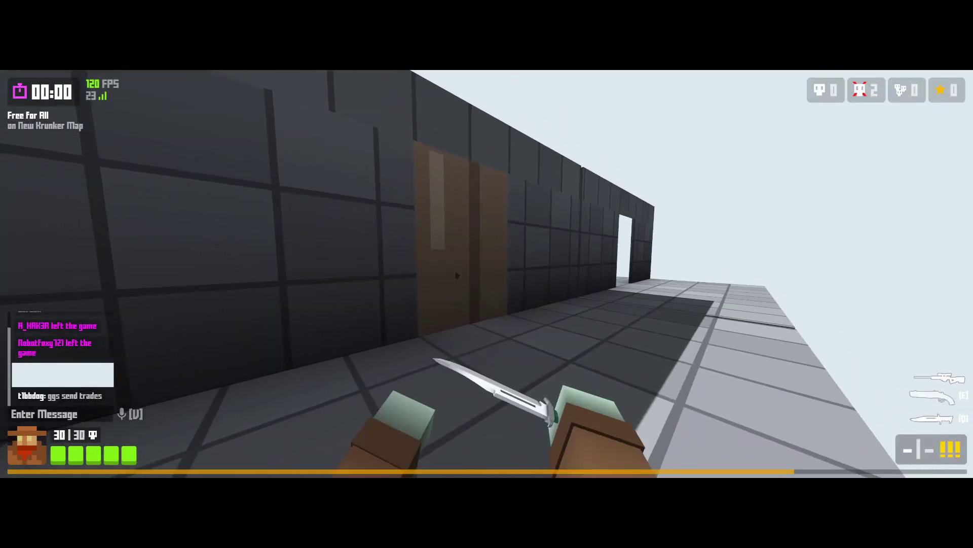
key("w")
key("w")
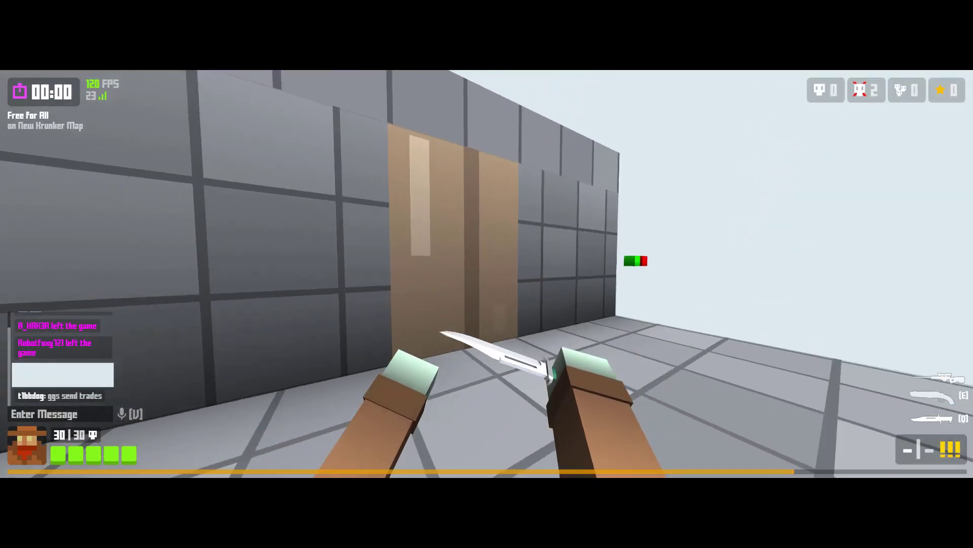
left_click(487, 274)
key("s")
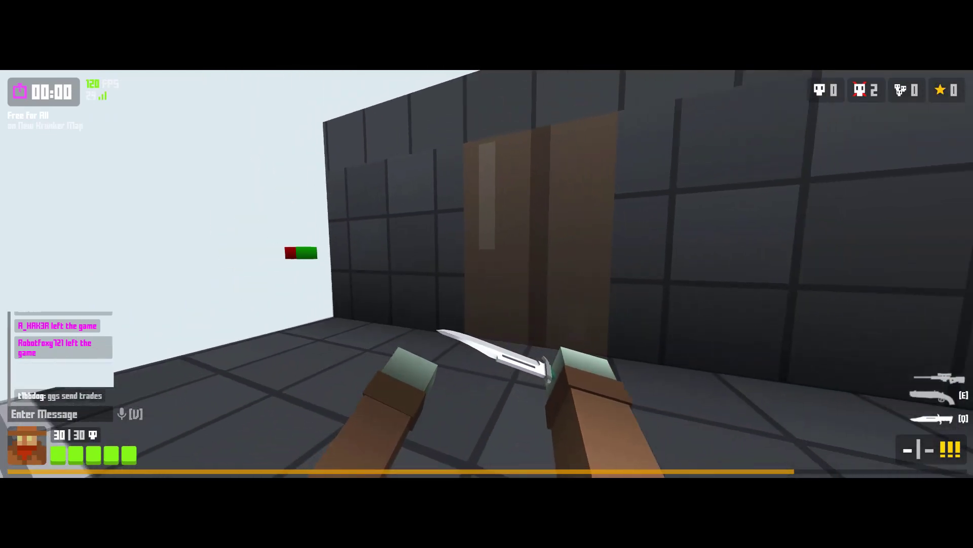
key("w")
left_click(486, 274)
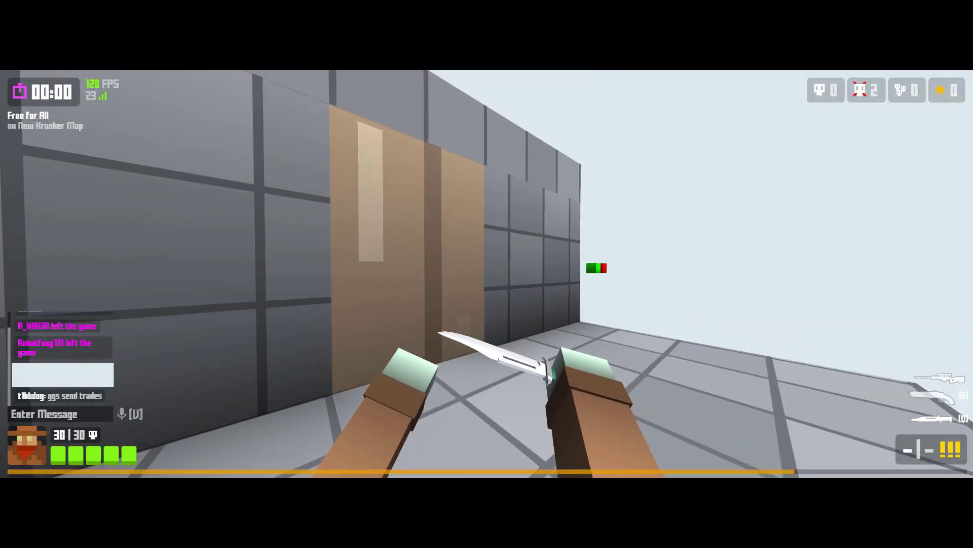
key("ctrl+w")
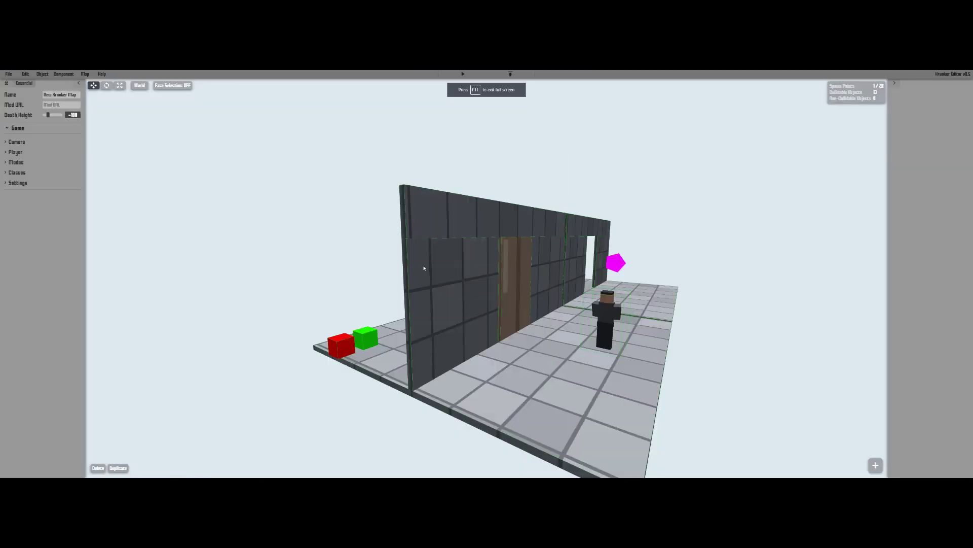
Inspect the settings of the finished door's trigger and of the green and red trigger cubes.
left_click(512, 287)
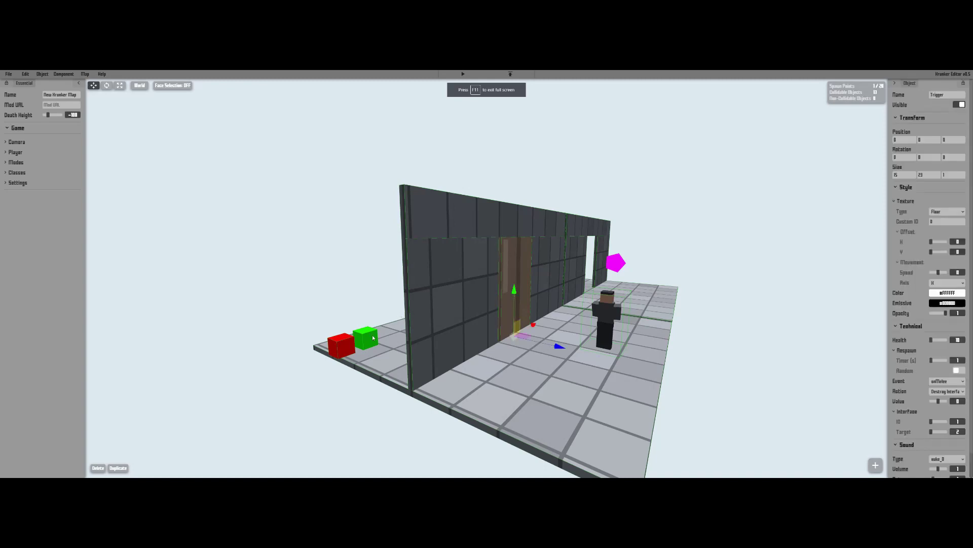
left_click(343, 347)
left_click(366, 340)
left_click(344, 347)
key("a")
right_click_drag(374, 367, 506, 384)
key("a")
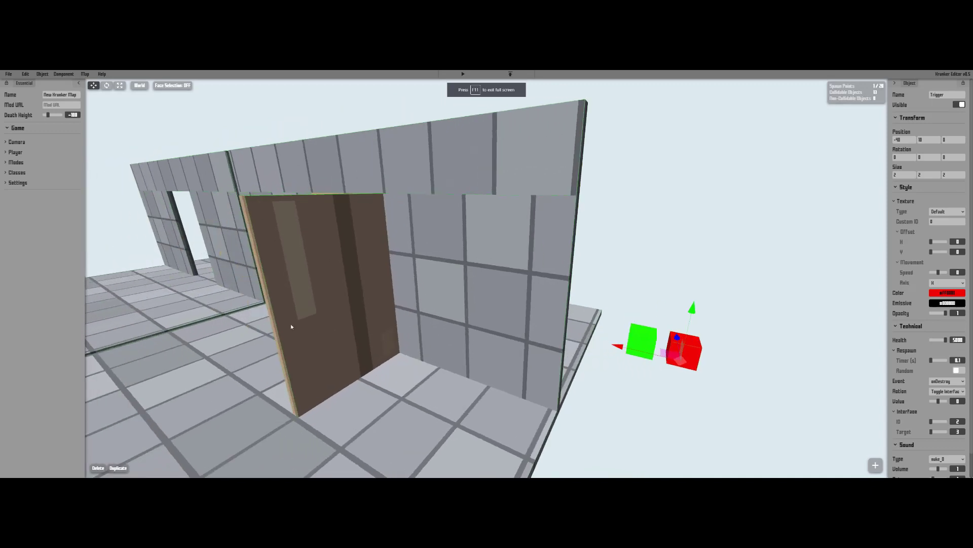
Inspect the settings of the swung-open door gate and of the green trigger cube beside the wall.
left_click(428, 270)
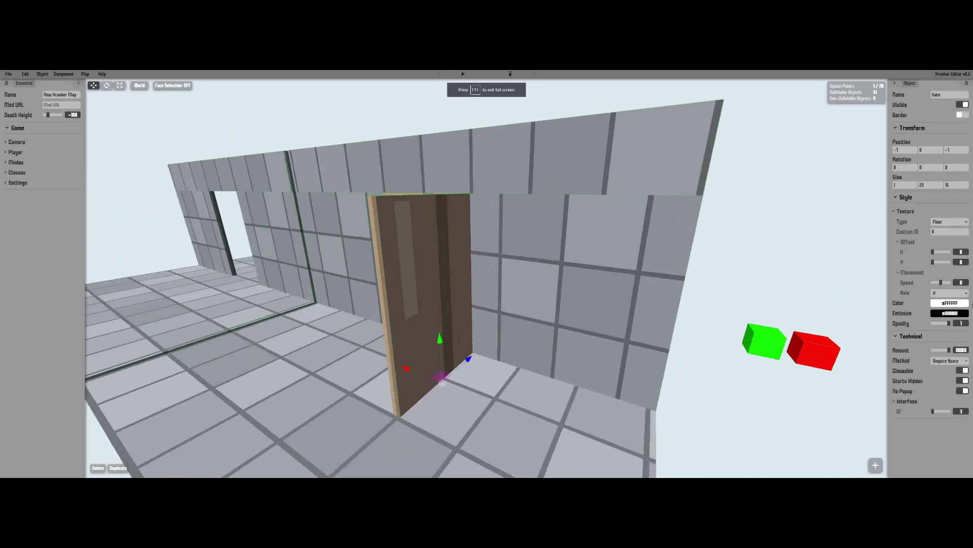
key("a")
mouse_move(411, 254)
right_mouse_down()
mouse_move(507, 257)
mouse_move(421, 263)
right_mouse_up()
key("d")
right_click_drag(509, 290, 436, 286)
left_click(502, 356)
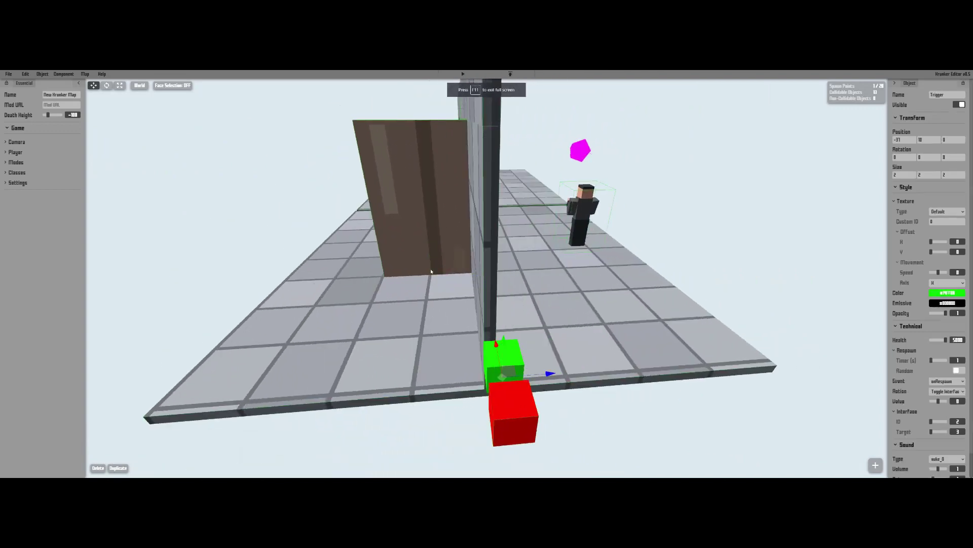
right_click_drag(501, 356, 649, 276)
key("a")
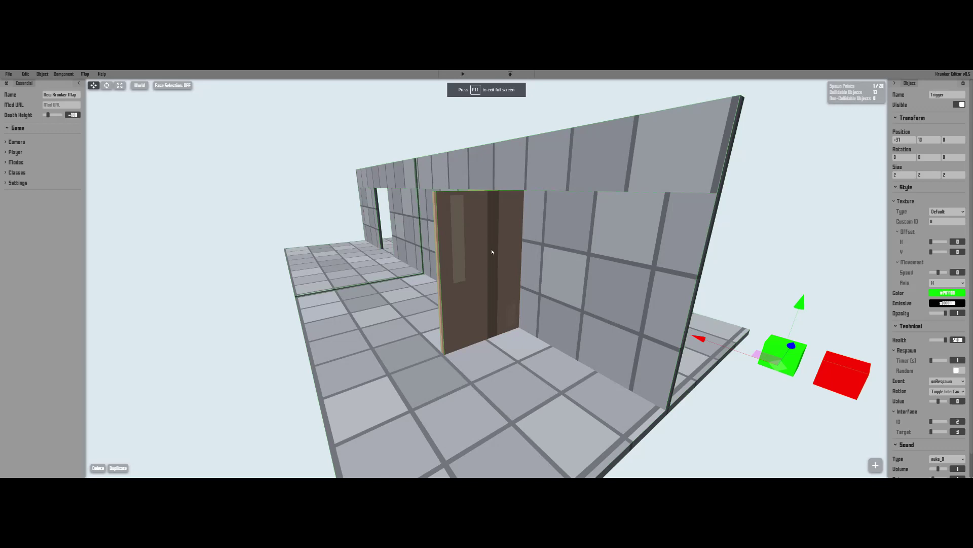
Compare the open door gate with the closed door trigger from both sides of the wall.
left_click(491, 249)
key("d")
right_click_drag(491, 249, 447, 254)
left_click(641, 283)
right_click_drag(641, 282, 507, 264)
key("d")
right_click_drag(543, 308, 476, 315)
left_click(466, 310)
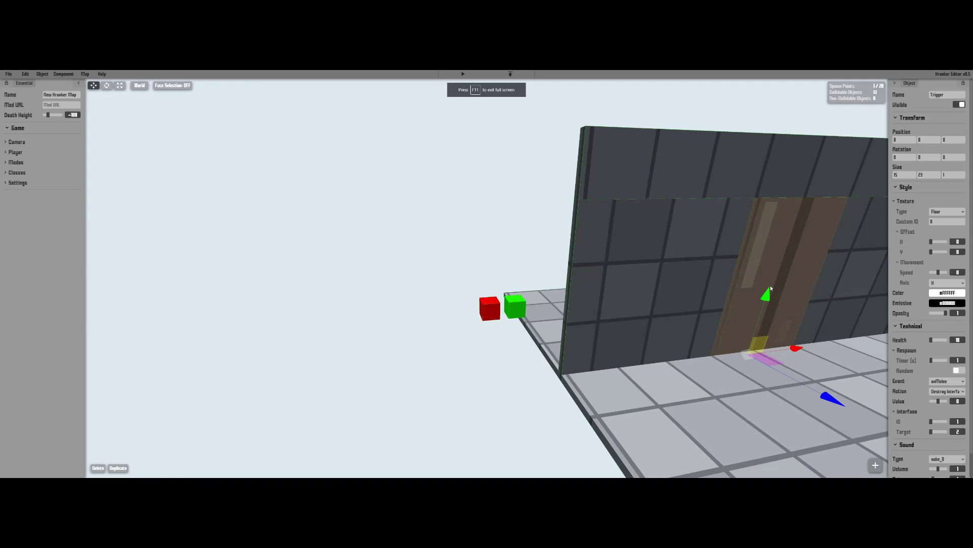
key("a")
right_click_drag(770, 288, 551, 306)
key("w")
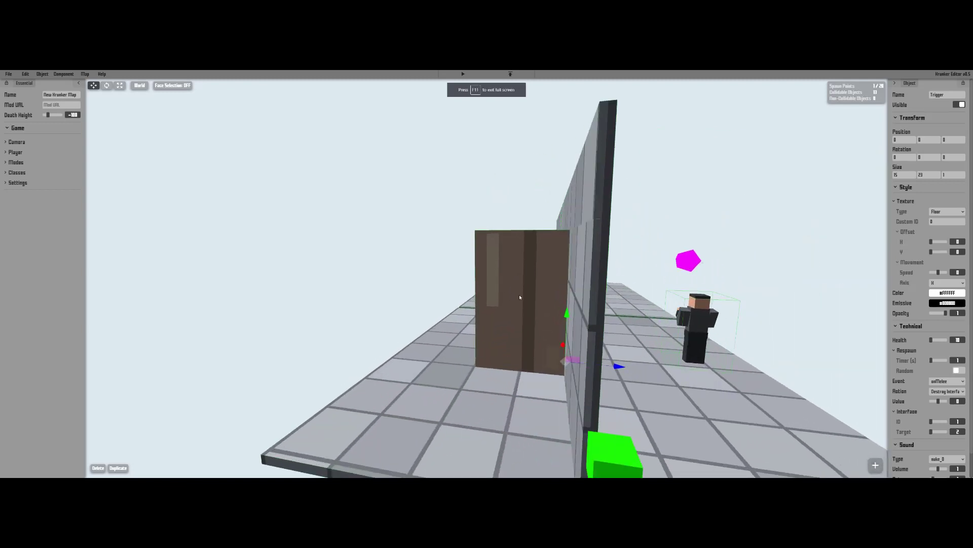
key("d")
right_click_drag(519, 298, 496, 310)
key("w")
key("s")
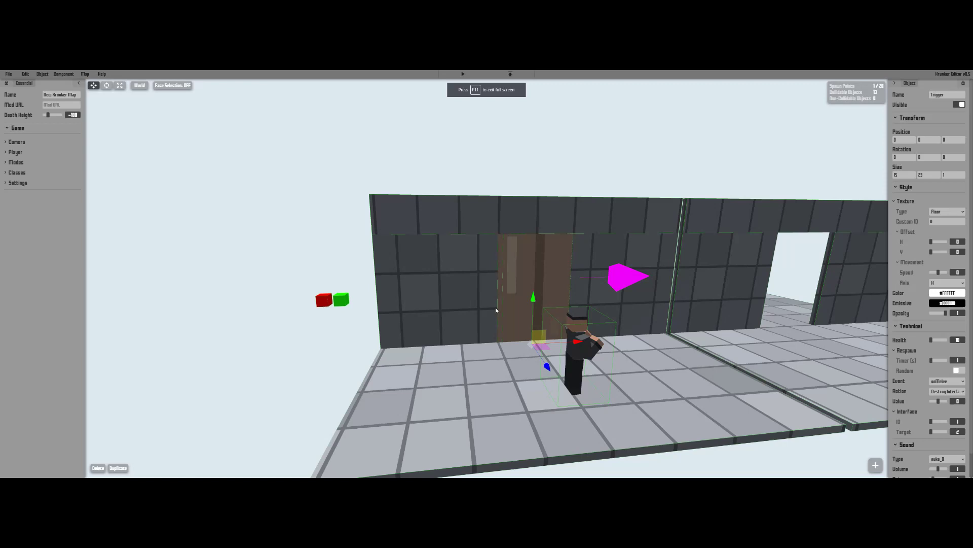
Add a Trigger object and move it along the X axis to position 62 in the empty doorway.
right_click_drag(528, 321, 506, 310)
key("d")
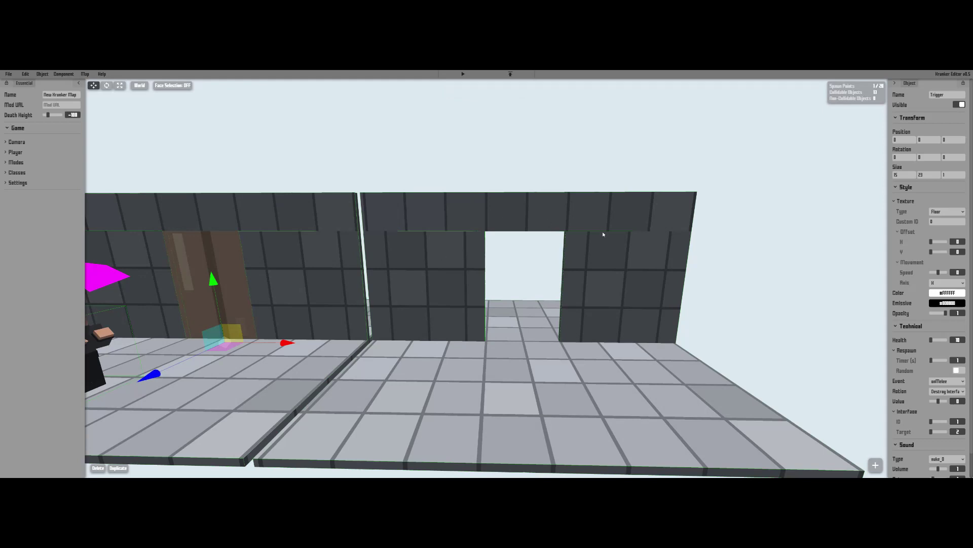
left_click(42, 74)
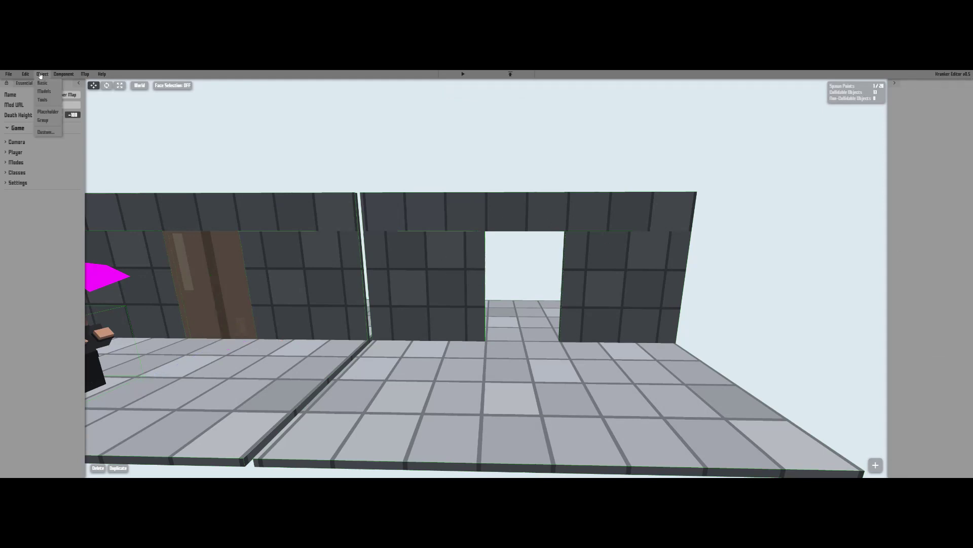
mouse_move(44, 75)
mouse_move(42, 100)
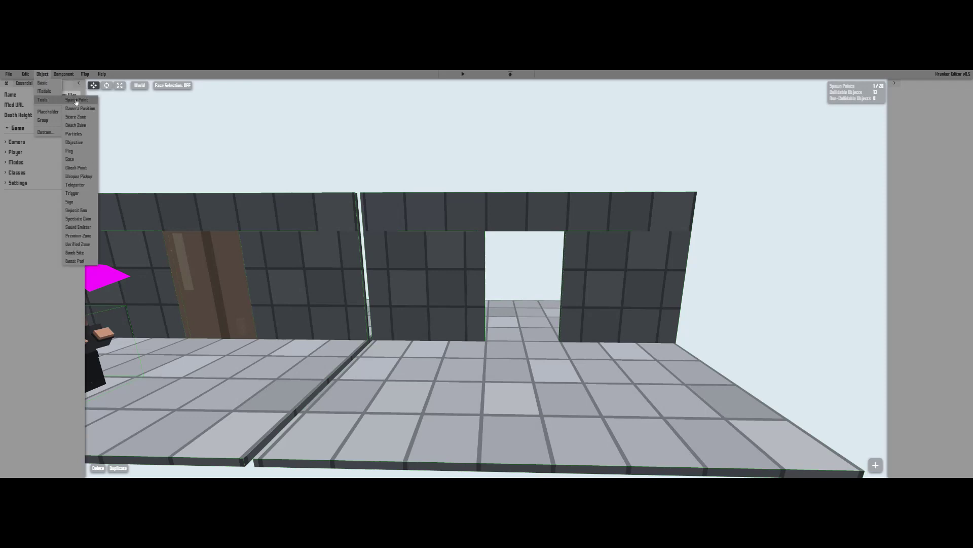
left_click(75, 194)
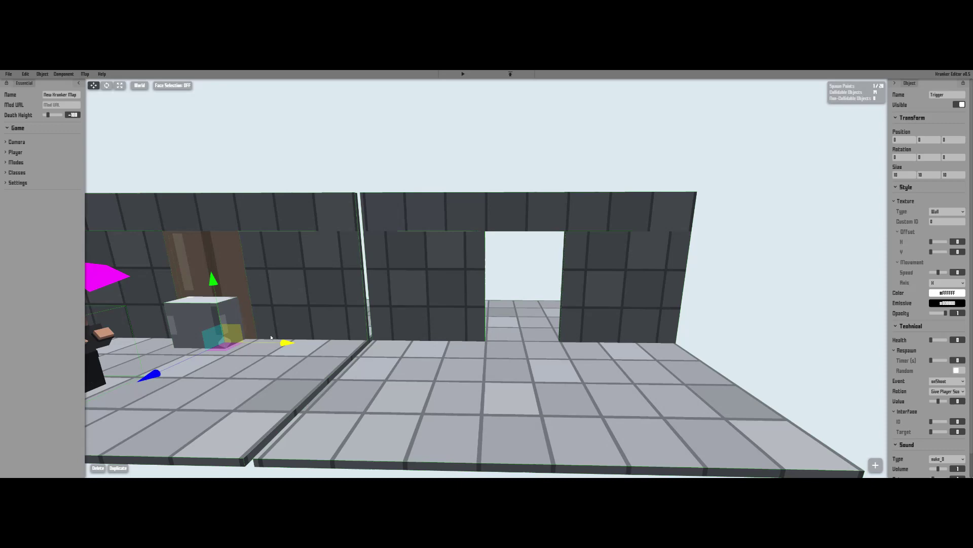
key("d")
left_click_drag(286, 343, 504, 360)
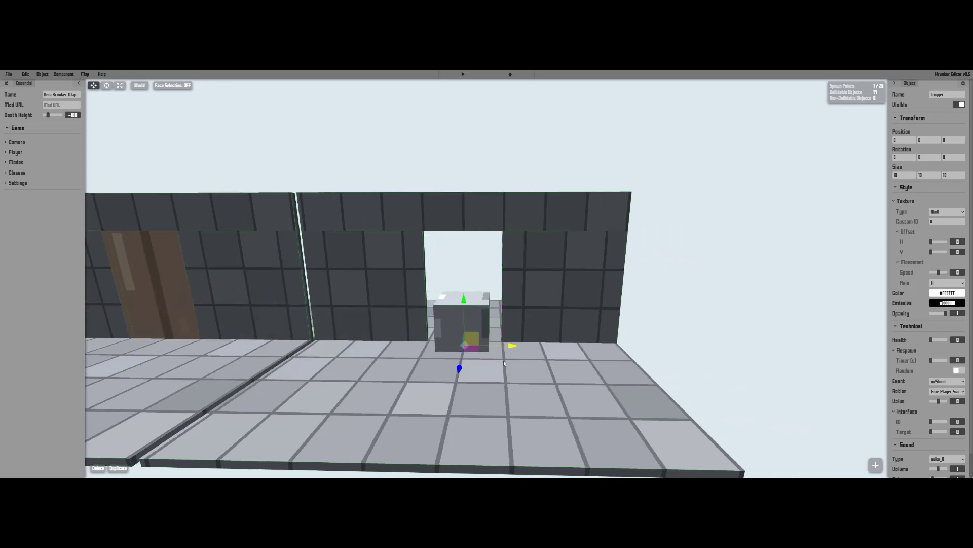
Scale the new trigger to 15 × 23 × 1 so it fills the doorway, and set its texture type to Floor.
key("w")
right_click_drag(503, 361, 538, 369)
key("a")
key("r")
left_click_drag(550, 369, 455, 336)
right_click_drag(455, 336, 416, 337)
key("d")
left_click_drag(501, 374, 483, 361)
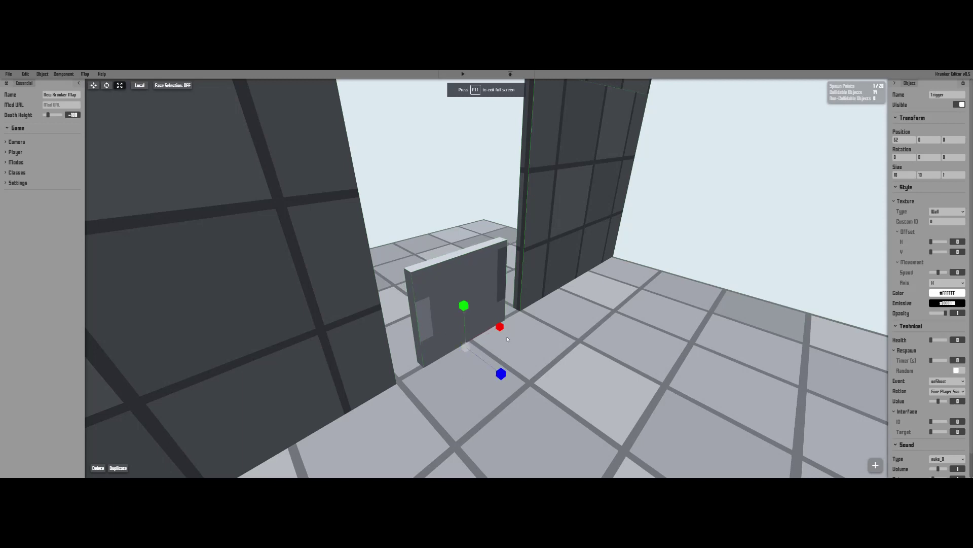
left_click_drag(500, 327, 526, 318)
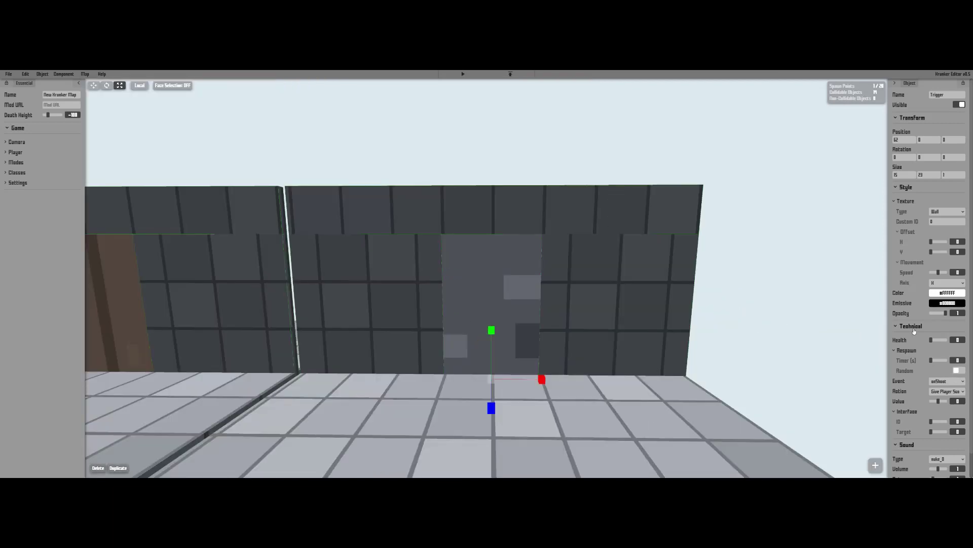
left_click(946, 211)
left_click(942, 232)
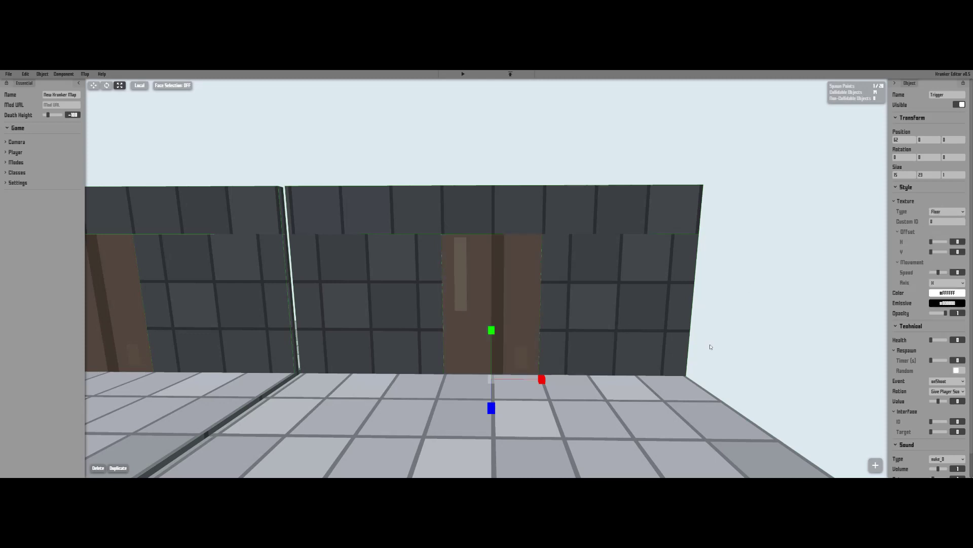
Configure the door trigger with health 10, respawn timer 1, event onMelee, action Destroy Interface, interface ID 1 and target 2.
left_click(946, 383)
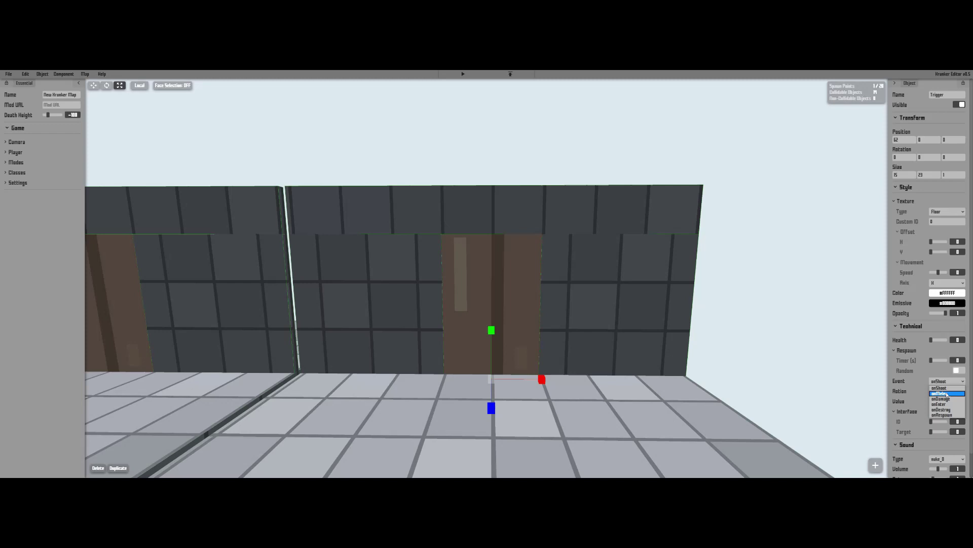
left_click(947, 396)
left_click(947, 392)
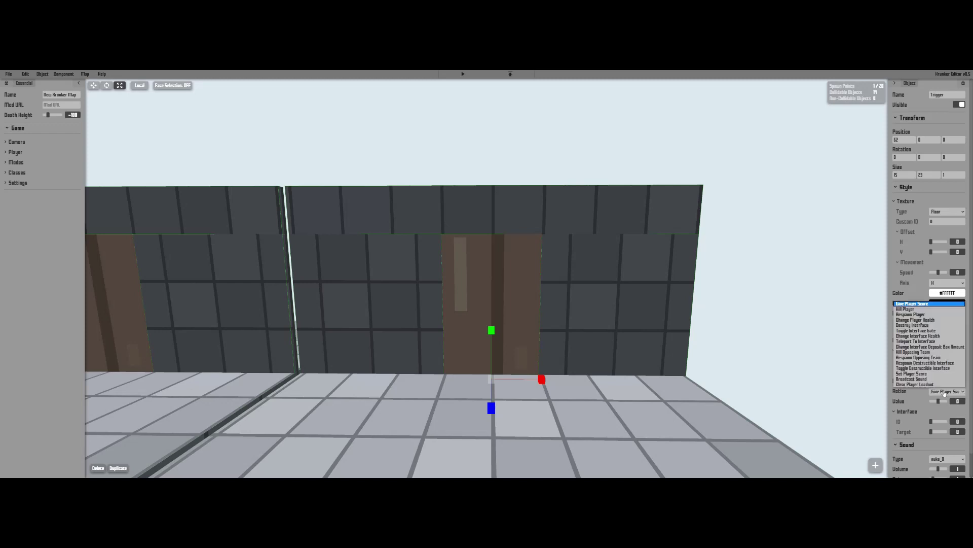
left_click(916, 326)
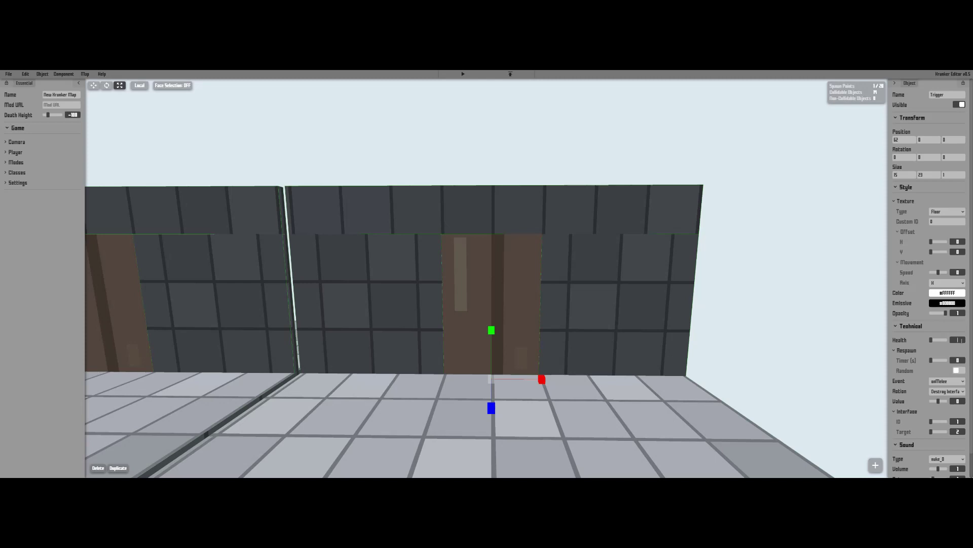
type("10")
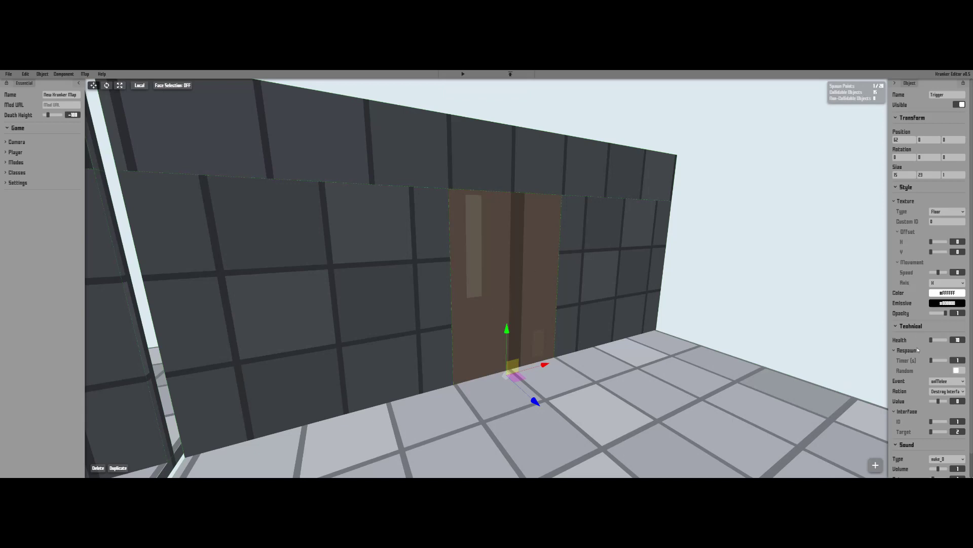
left_click(939, 381)
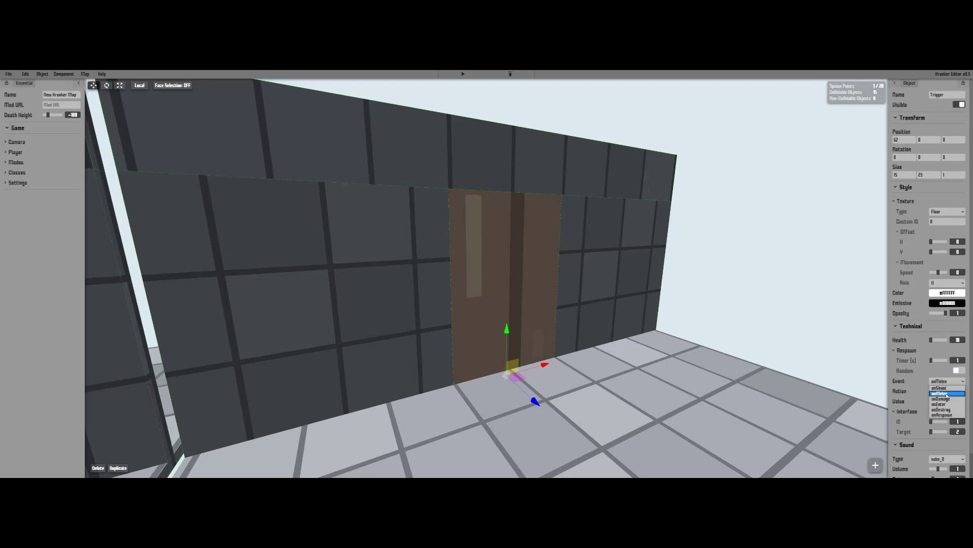
Try the onDestroy event on the doorway trigger, keeping the Destroy Interface action.
left_click(945, 409)
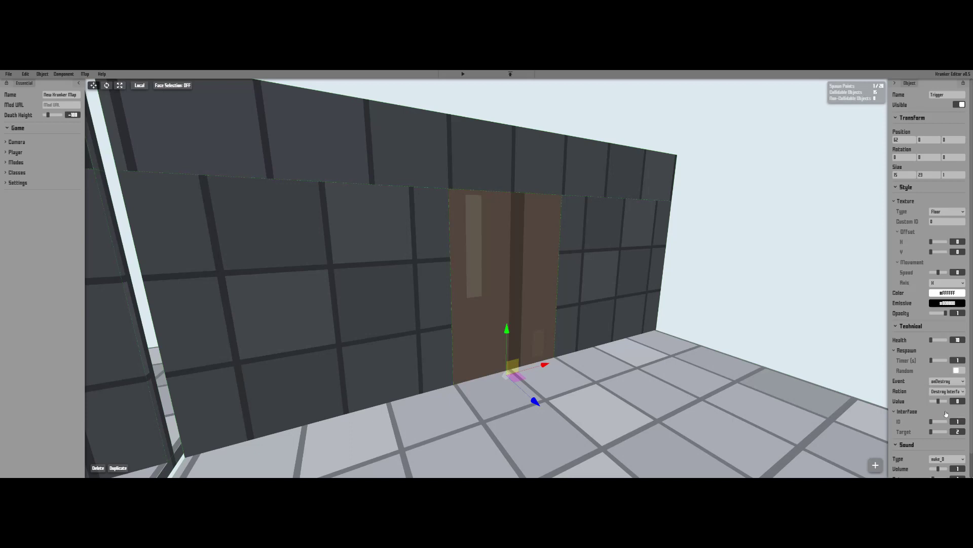
left_click(942, 393)
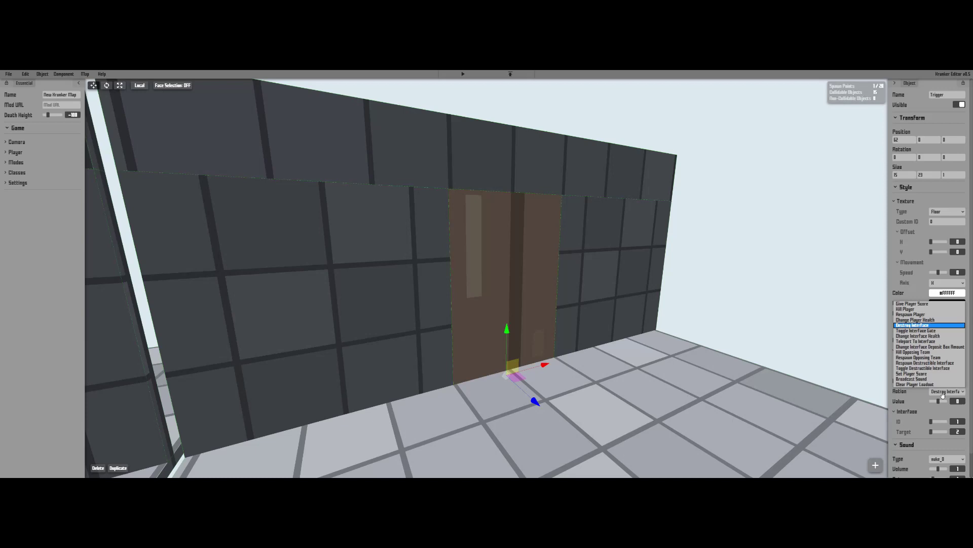
left_click(943, 393)
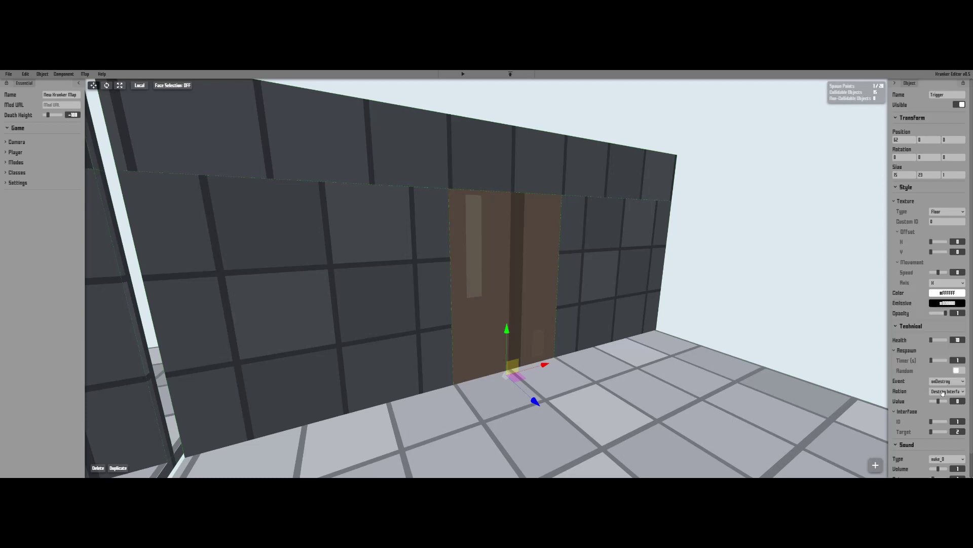
left_click_drag(932, 340, 946, 339)
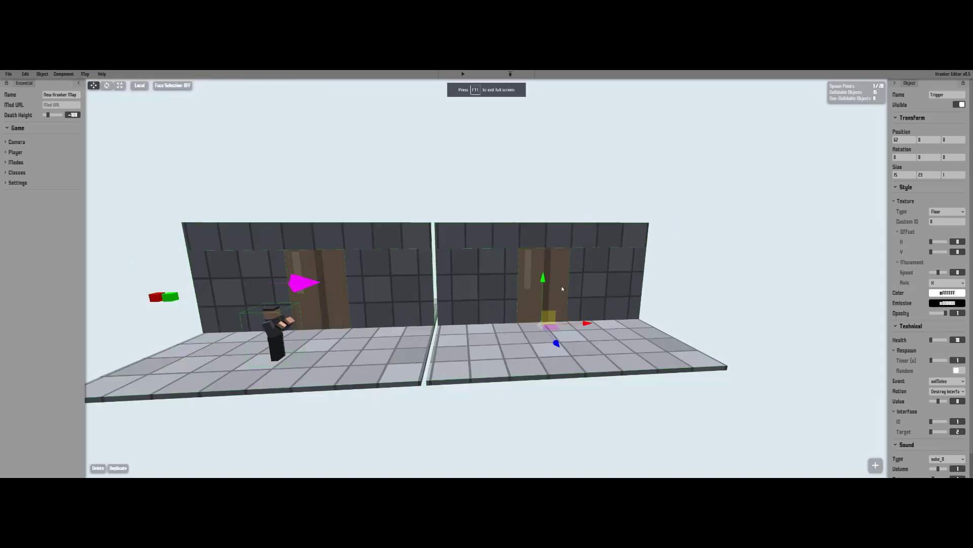
Add a Gate object and move it next to the second doorway, at X position 55.
scroll(559, 285, "up", 5)
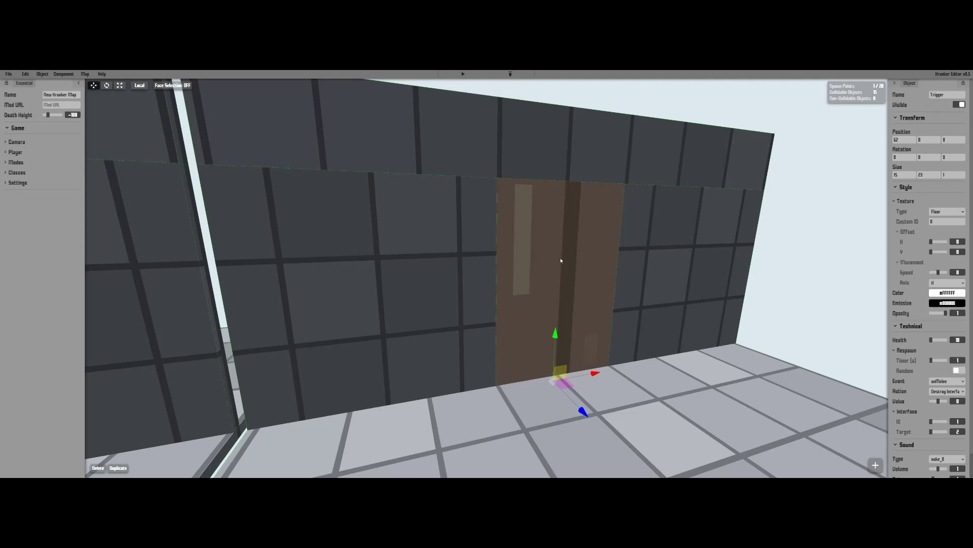
left_click(822, 293)
scroll(719, 345, "down", 8)
left_click_drag(720, 346, 624, 299)
scroll(623, 299, "up", 5)
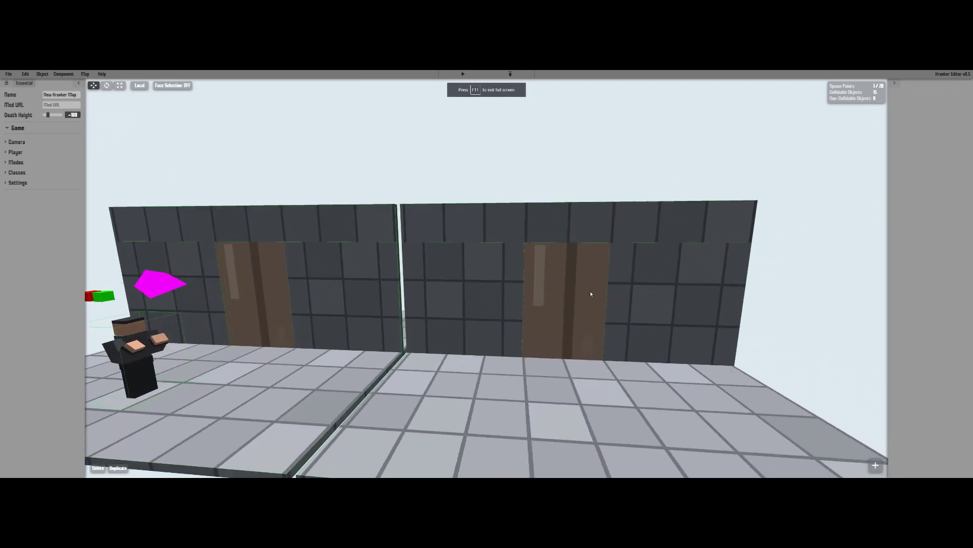
key("d")
right_click_drag(590, 294, 254, 370)
key("s")
mouse_move(49, 76)
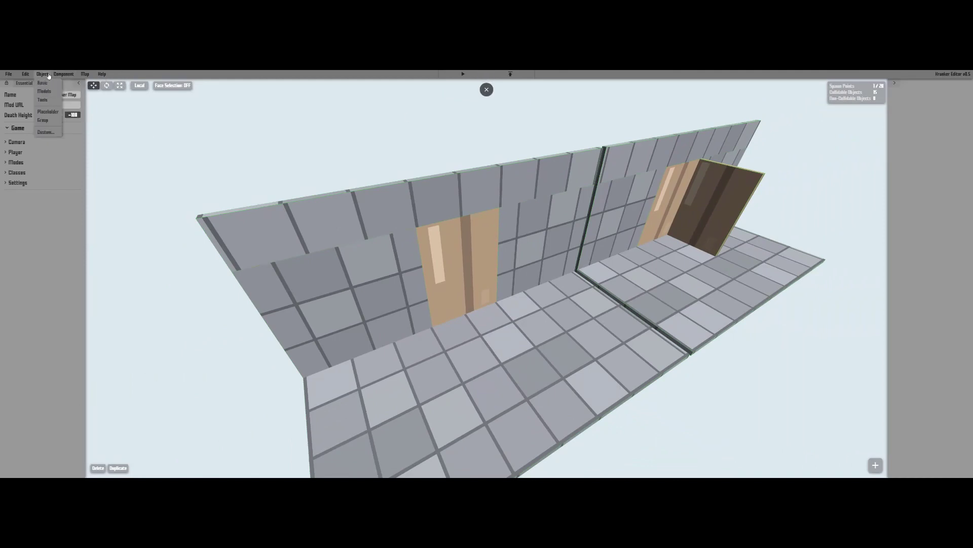
mouse_move(45, 100)
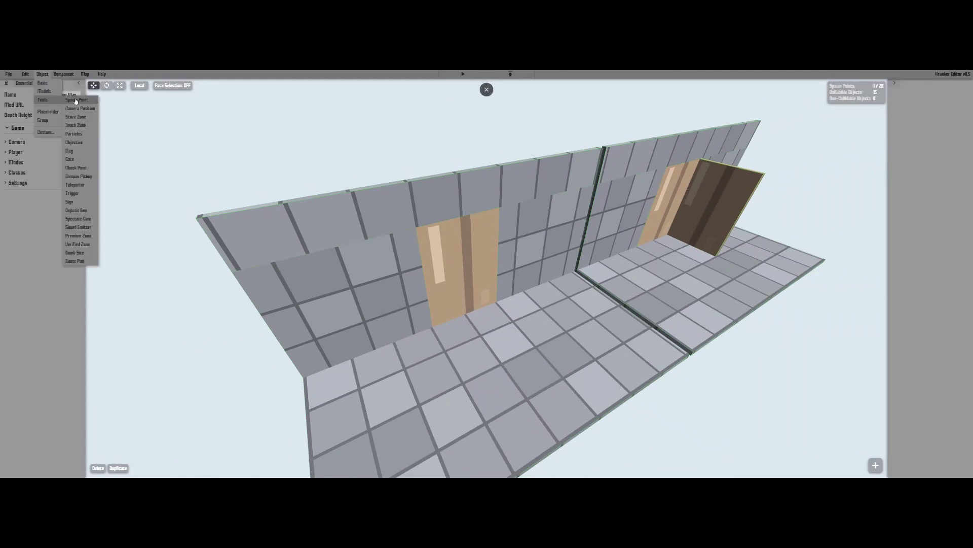
left_click(73, 161)
left_click_drag(615, 256, 525, 337)
scroll(454, 325, "up", 5)
key("r")
key("w")
Resize the gate to 1 × 23 × 15 to match the dimensions of the door trigger.
left_click(457, 266)
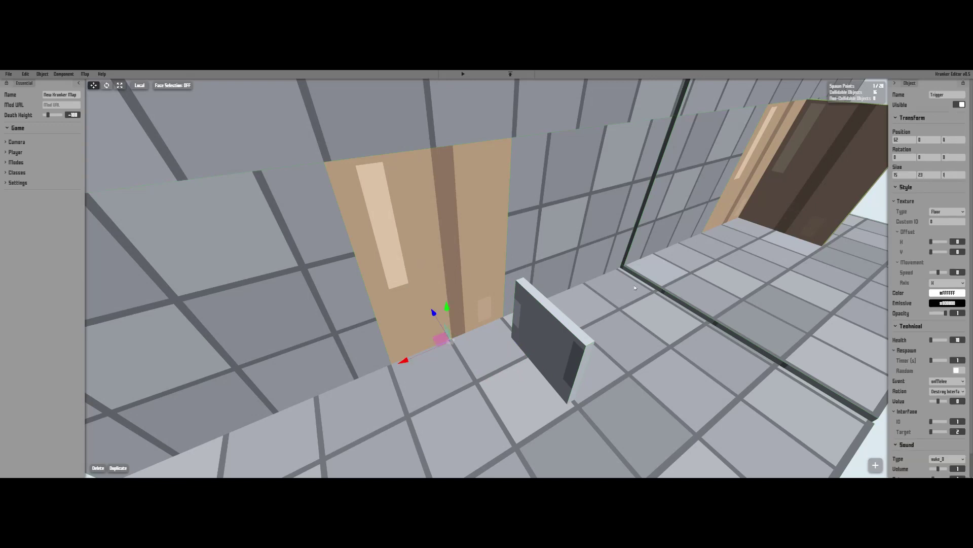
left_click(594, 310)
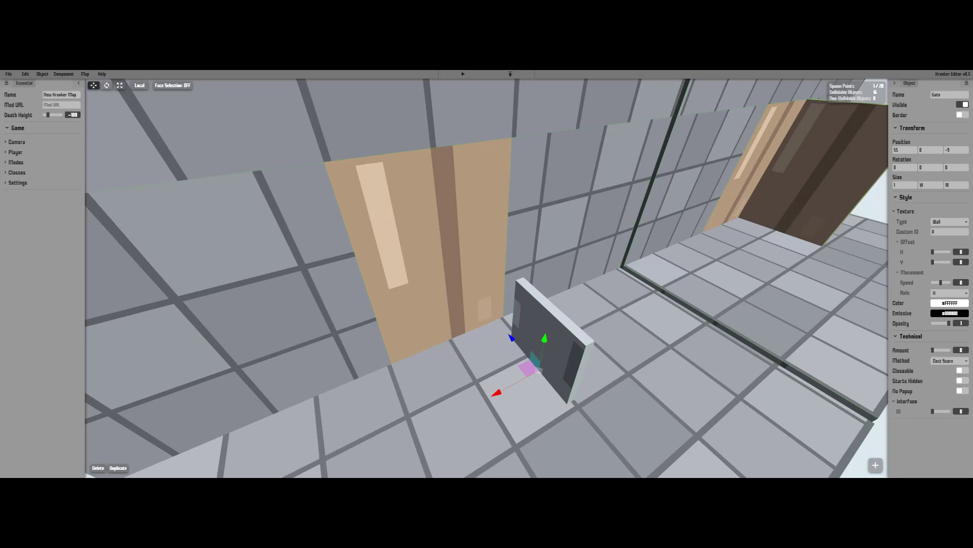
key("r")
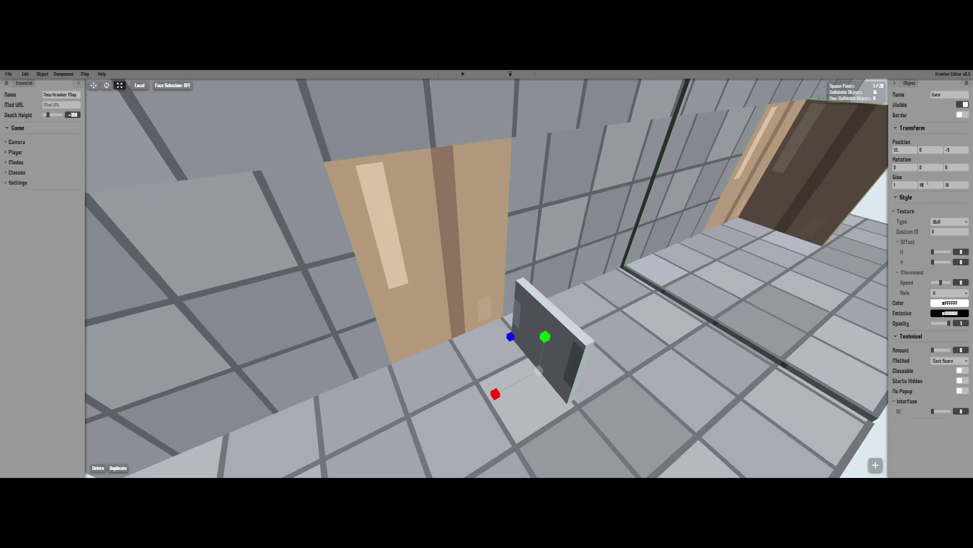
type("23")
left_click(602, 313)
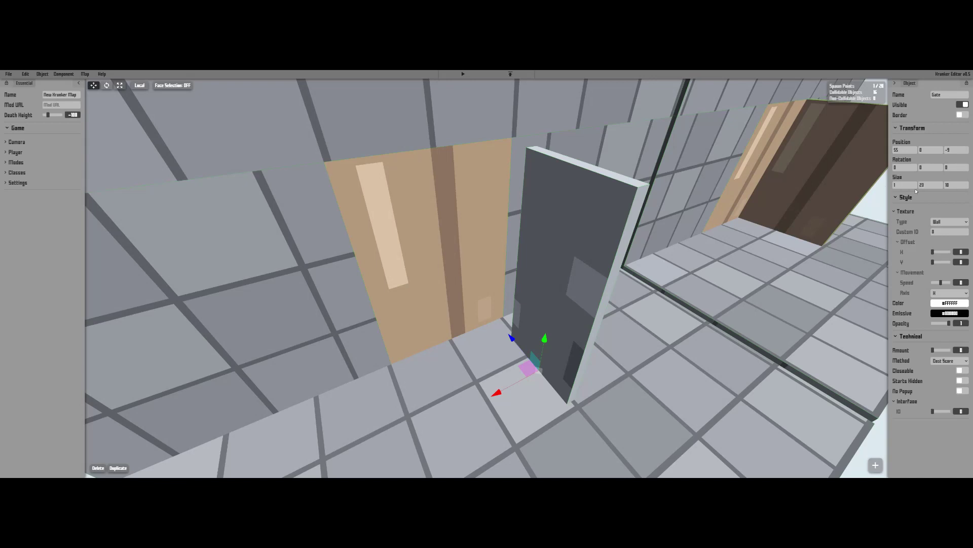
left_click(465, 226)
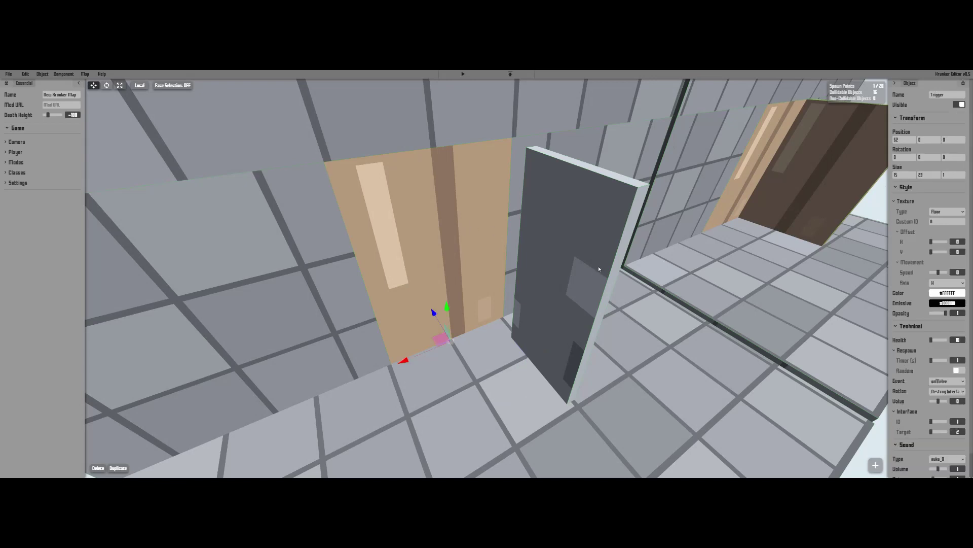
left_click(589, 255)
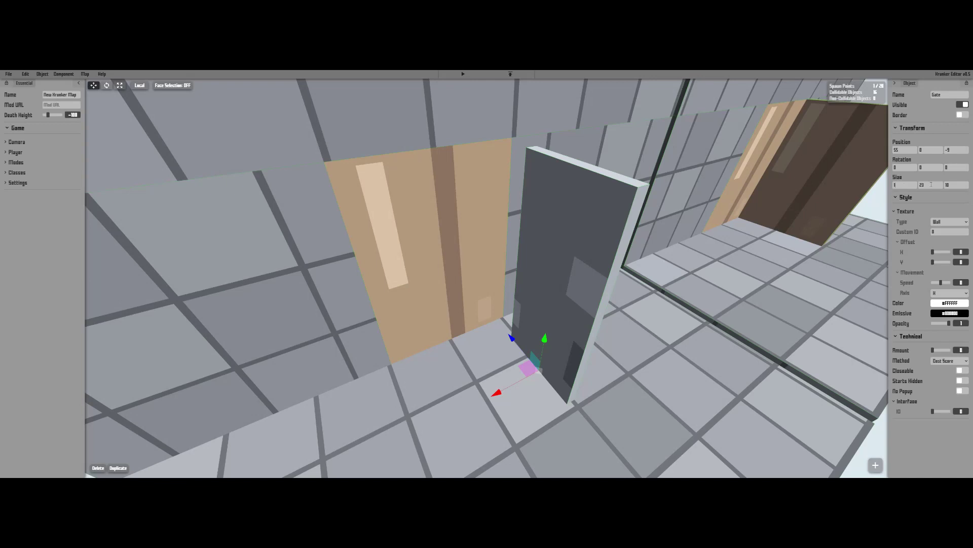
left_click(451, 199)
key("Return")
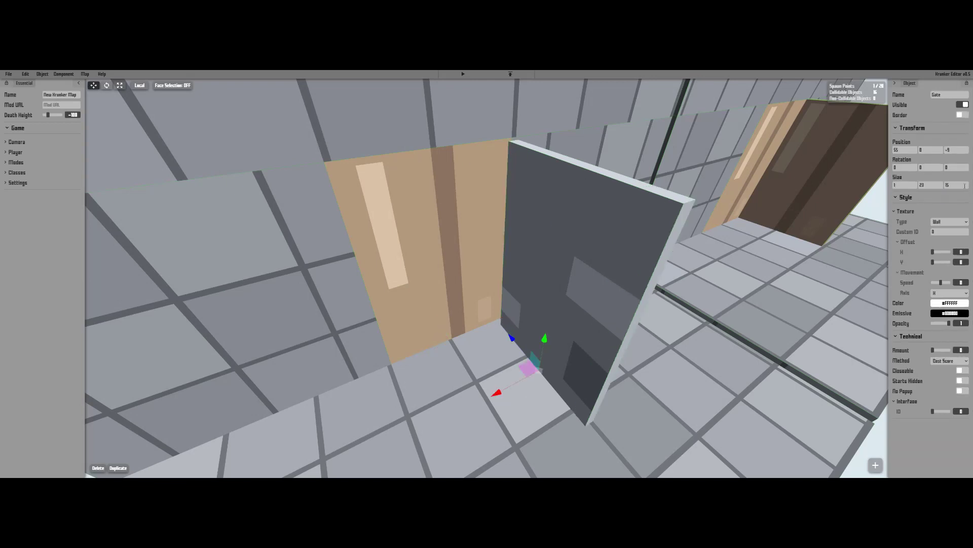
Move the gate along the Z axis to -7 against the doorway edge and set its texture type to Floor.
key("a")
right_click_drag(601, 226, 832, 226)
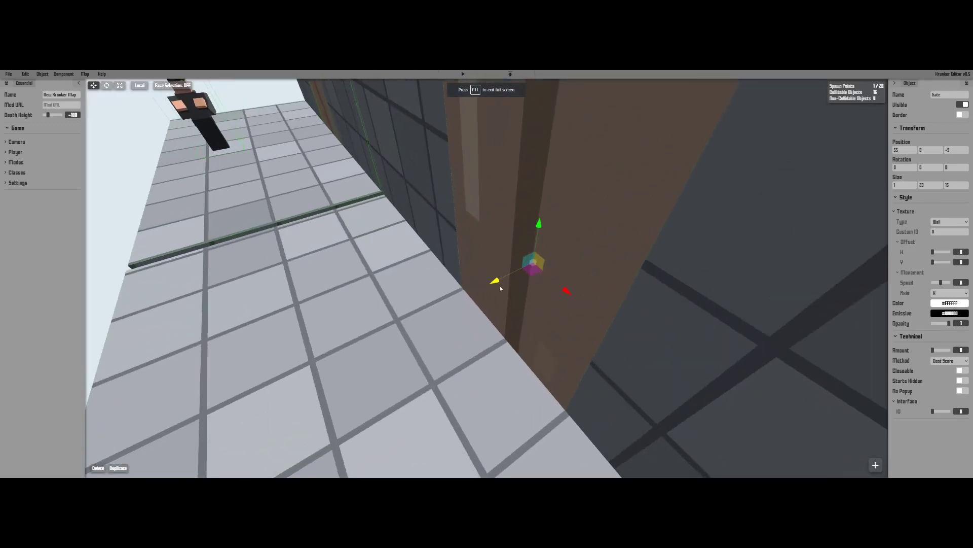
left_click_drag(490, 285, 481, 289)
key("space")
right_click_drag(481, 289, 366, 327)
key("s")
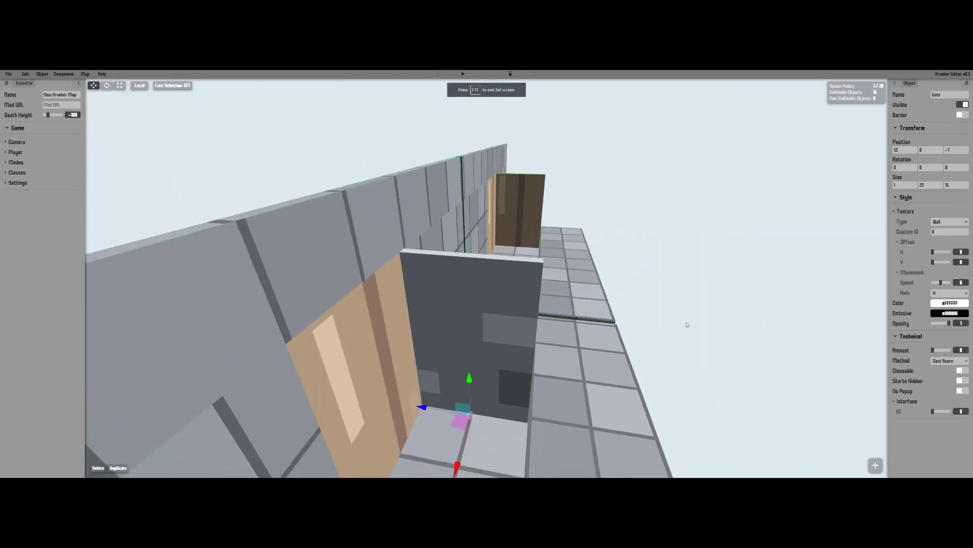
left_click(942, 222)
left_click(942, 245)
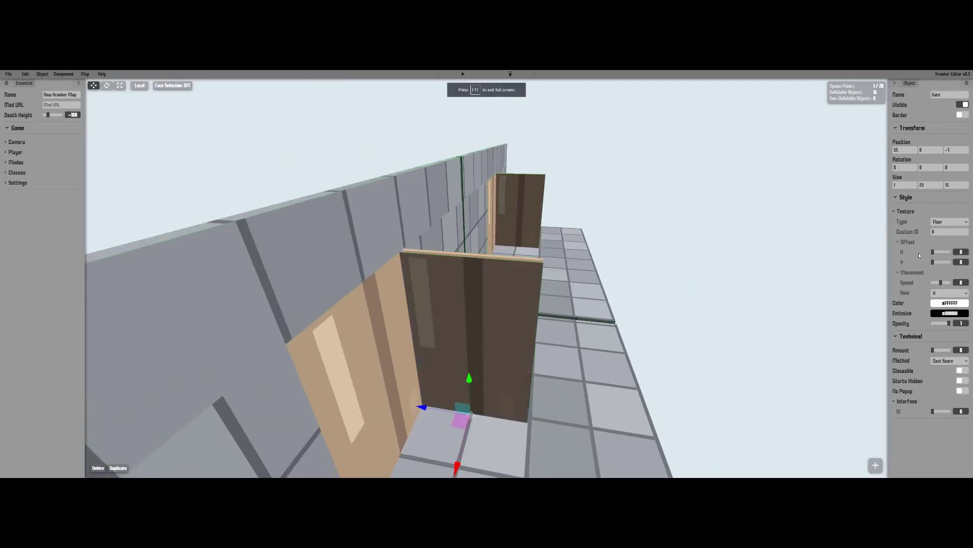
Raise the gate's amount to the maximum and enable Closeable, Starts Hidden and No Popup.
left_click(584, 349)
key("a")
right_click_drag(583, 349, 488, 349)
key("d")
key("a")
left_click(489, 348)
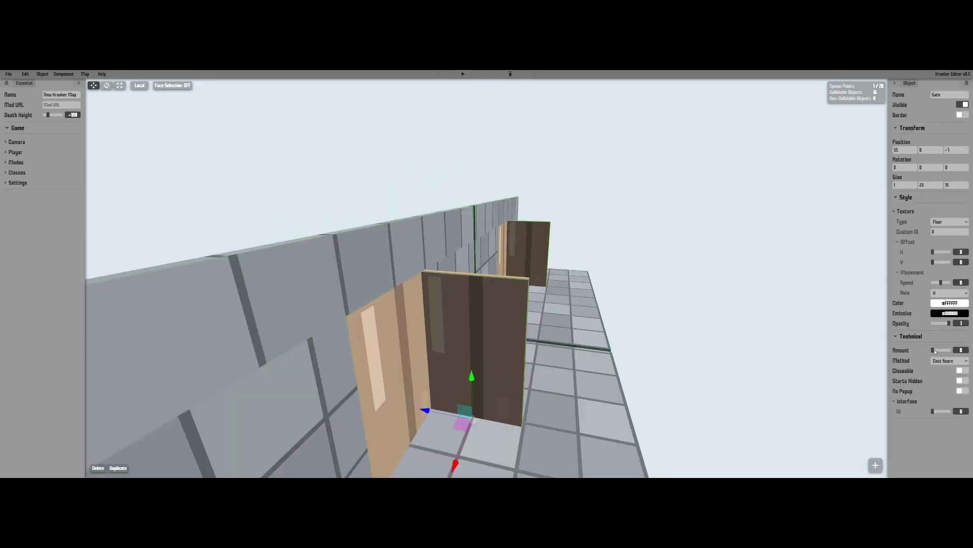
left_click_drag(933, 351, 972, 359)
left_click(961, 371)
left_click(962, 381)
left_click(957, 392)
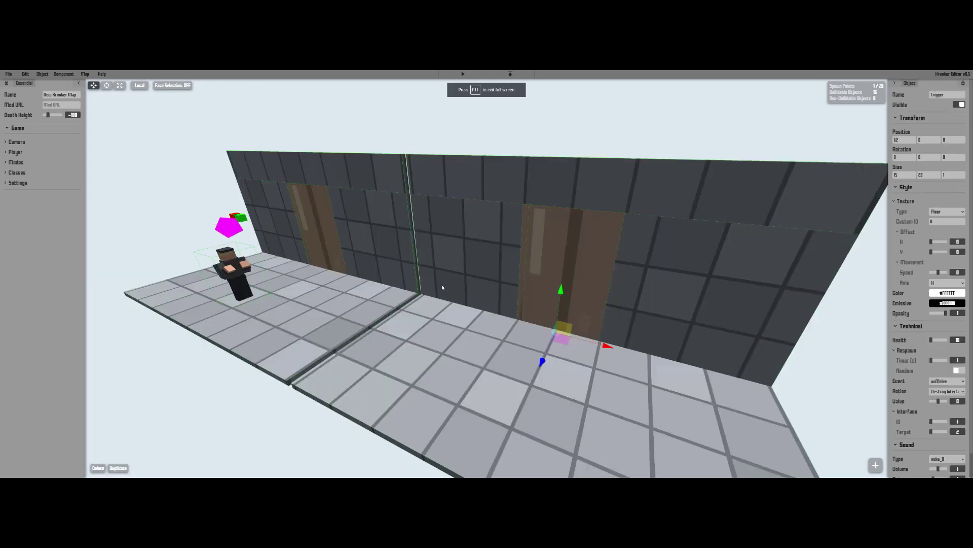
Duplicate the doorway trigger and move the copy along the Z axis to position 6 in front of the wall.
key("d")
right_click_drag(443, 287, 233, 287)
key("a")
right_click_drag(504, 266, 710, 274)
left_click(746, 310)
left_click(564, 296)
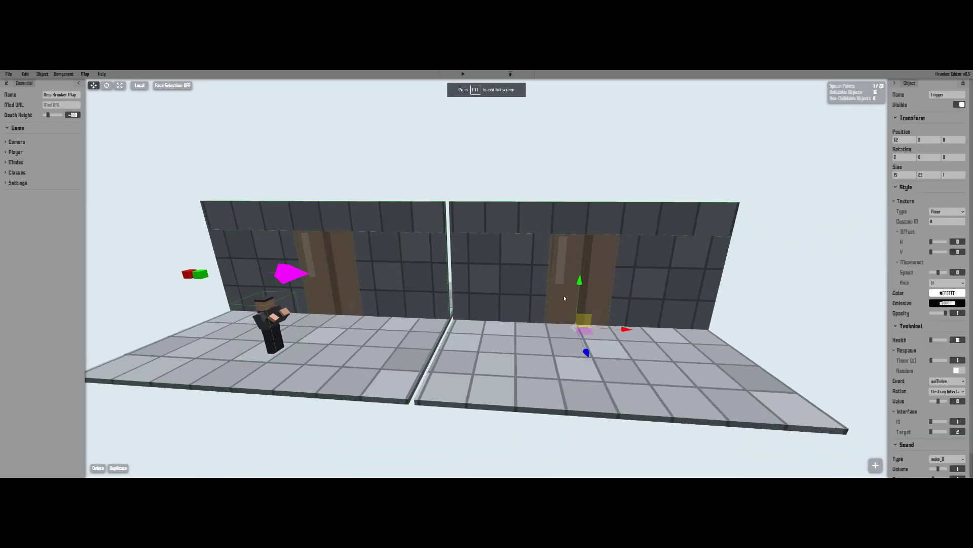
key("w")
key("d")
right_click_drag(610, 278, 583, 278)
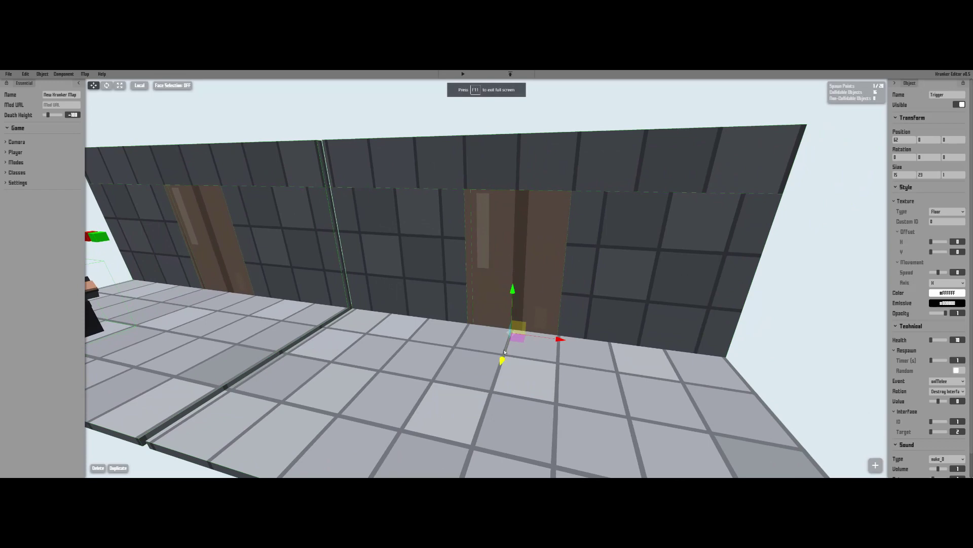
left_click_drag(501, 358, 494, 383)
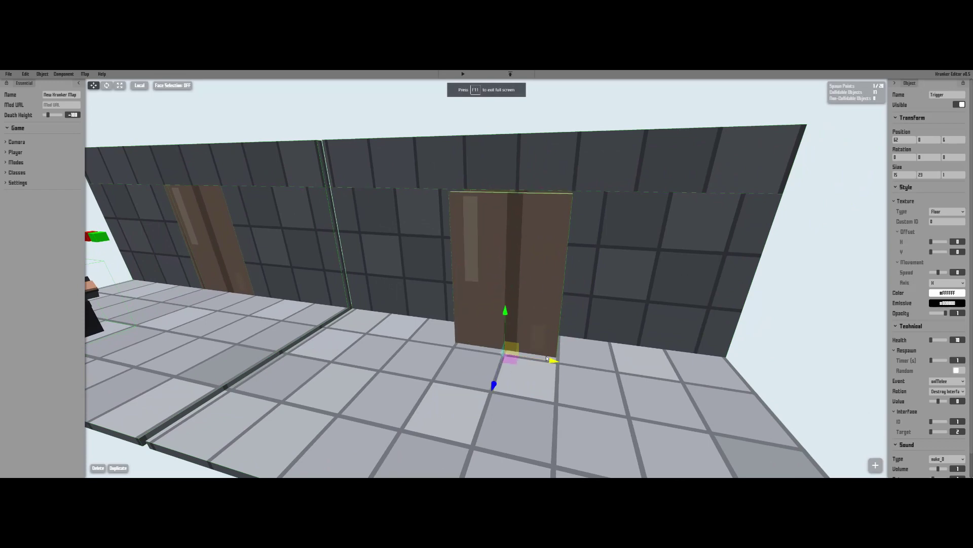
Shrink the duplicated trigger to a 2 × 2 × 2 cube and move it to X 41 and Y 10 beside the door.
left_click_drag(455, 288, 455, 239)
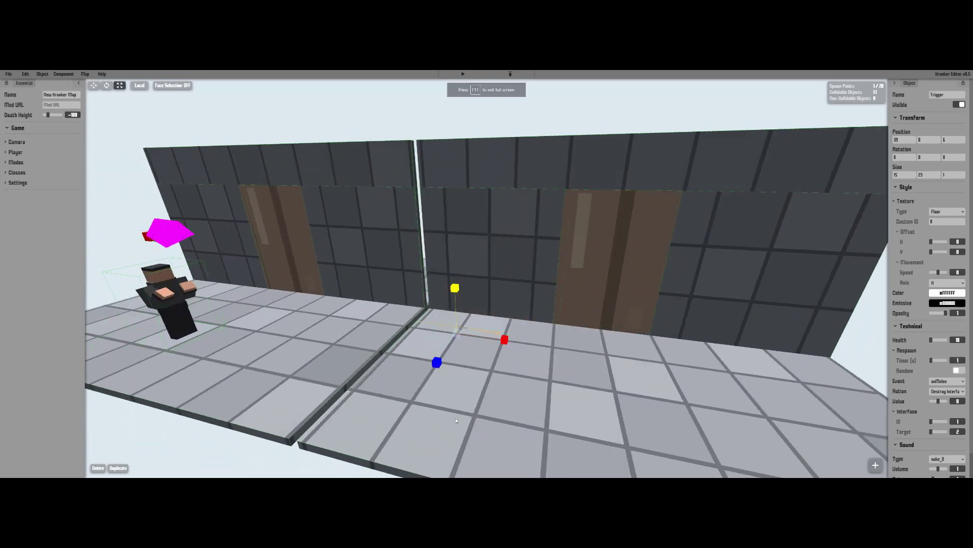
key("1")
left_click_drag(497, 282, 511, 283)
right_click_drag(511, 283, 507, 269)
key("3")
left_click_drag(516, 330, 523, 331)
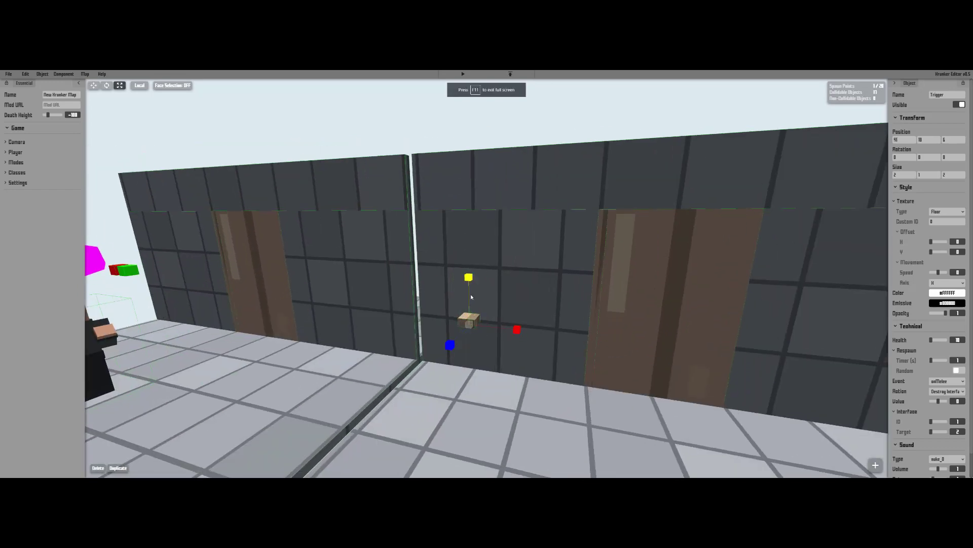
left_click_drag(467, 278, 467, 269)
key("1")
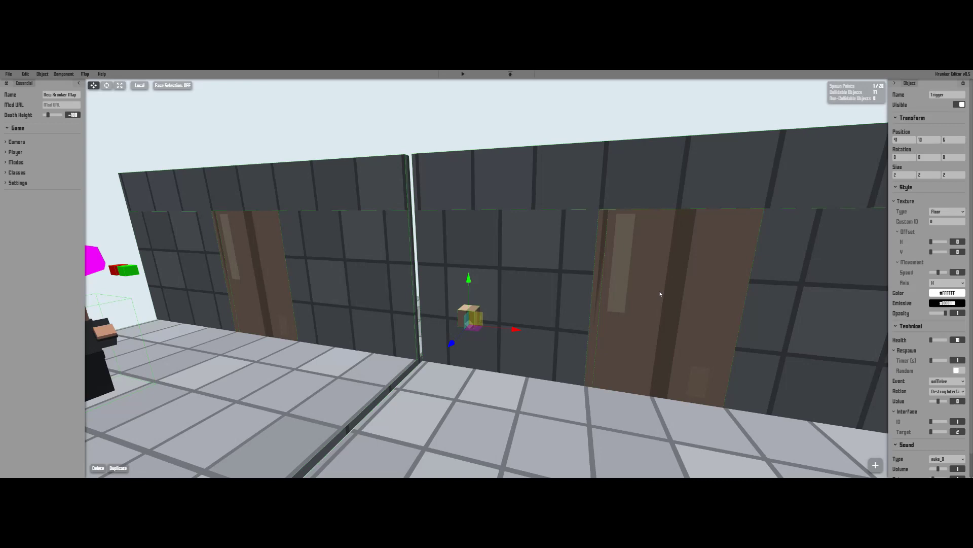
Color the small trigger cube red and set its texture type to Default.
left_click(473, 311)
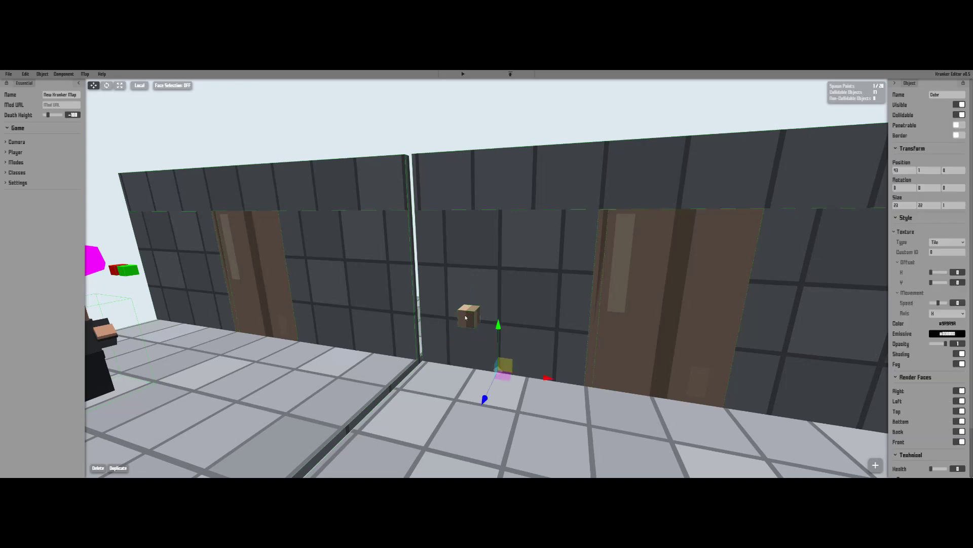
left_click(466, 317)
mouse_move(953, 293)
left_click_drag(920, 297, 953, 272)
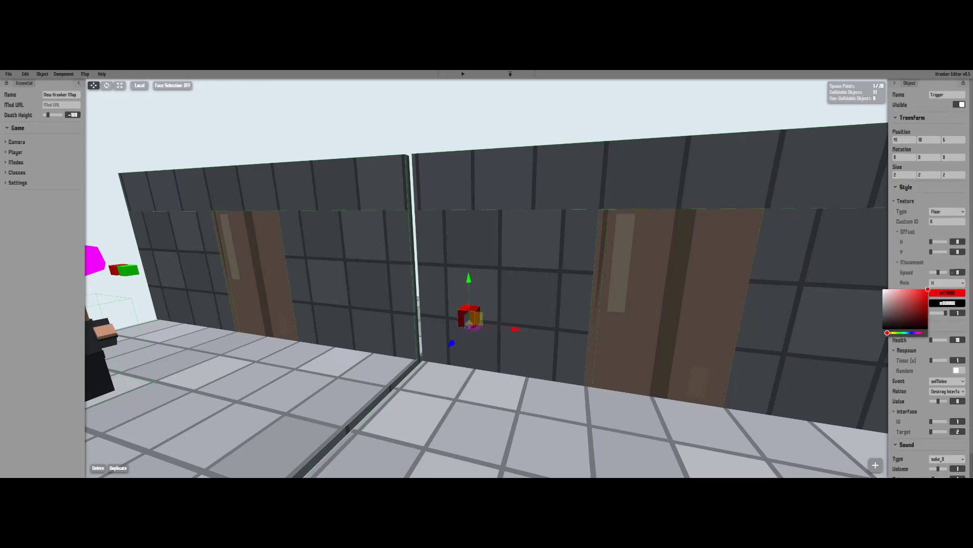
left_click(946, 212)
left_click(946, 222)
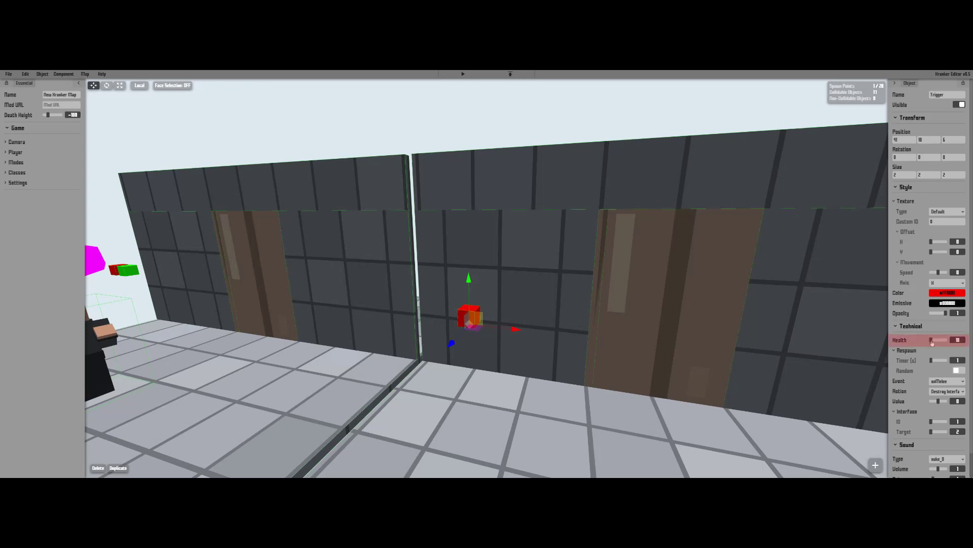
Configure the red trigger with maximum health, respawn timer 0.1, event onDestroy, action Toggle Interface Gate, interface ID 2 and target 3.
left_click_drag(932, 341, 947, 340)
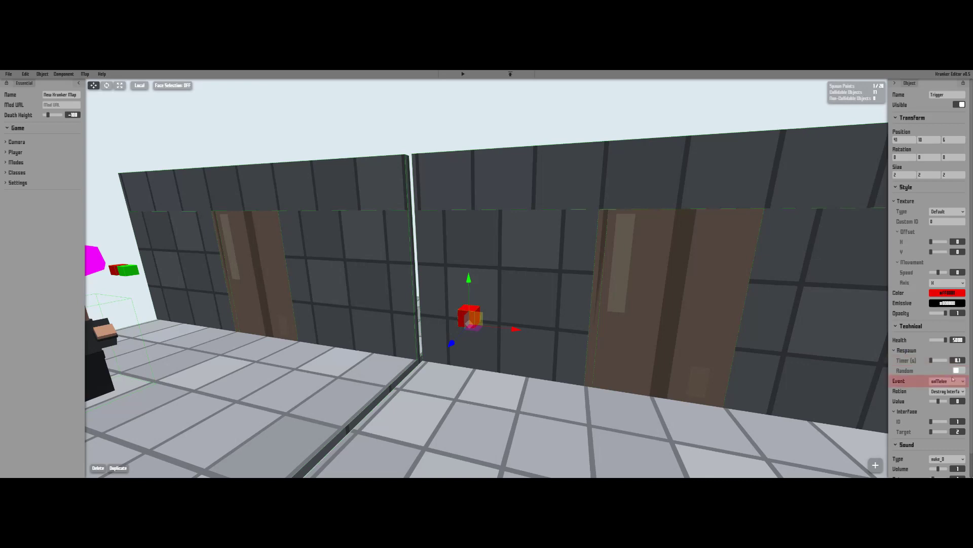
left_click(949, 381)
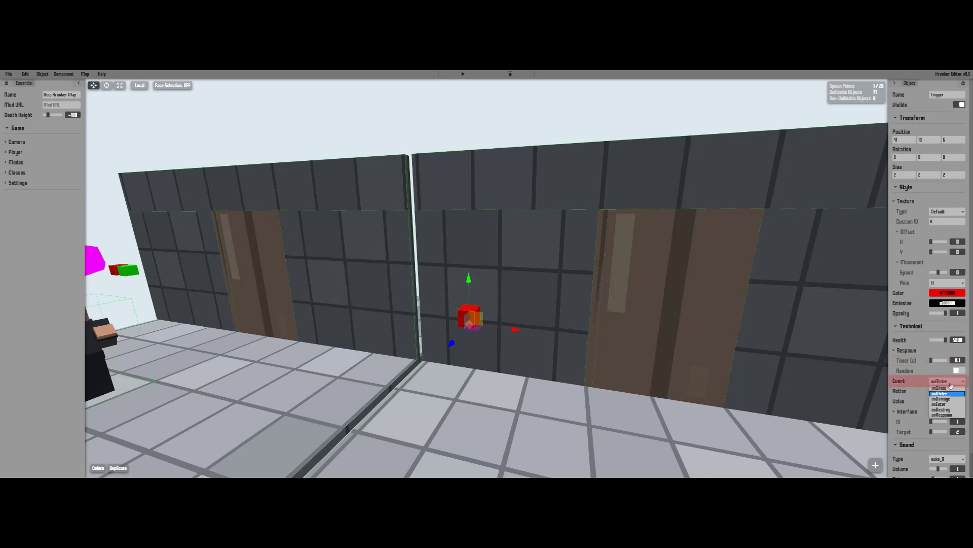
left_click(947, 410)
left_click(946, 390)
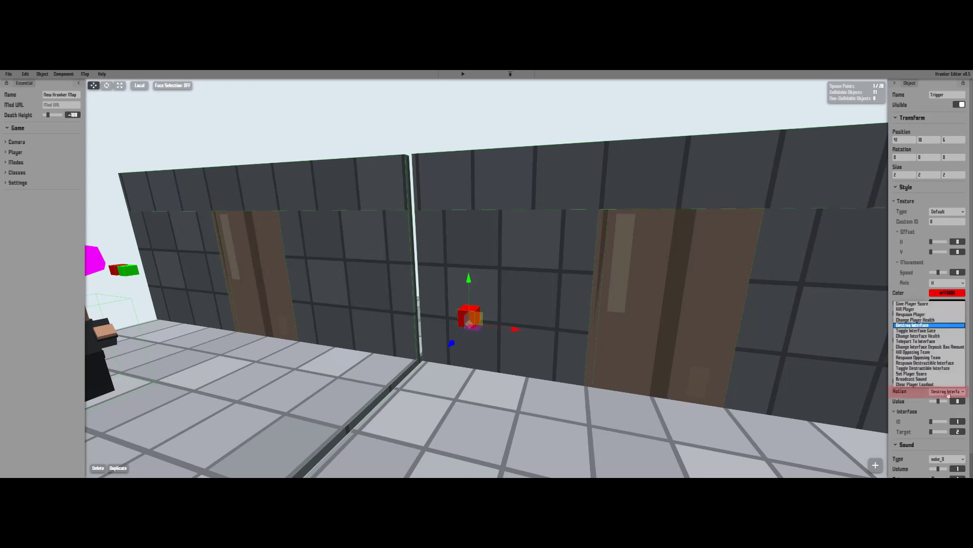
left_click(927, 331)
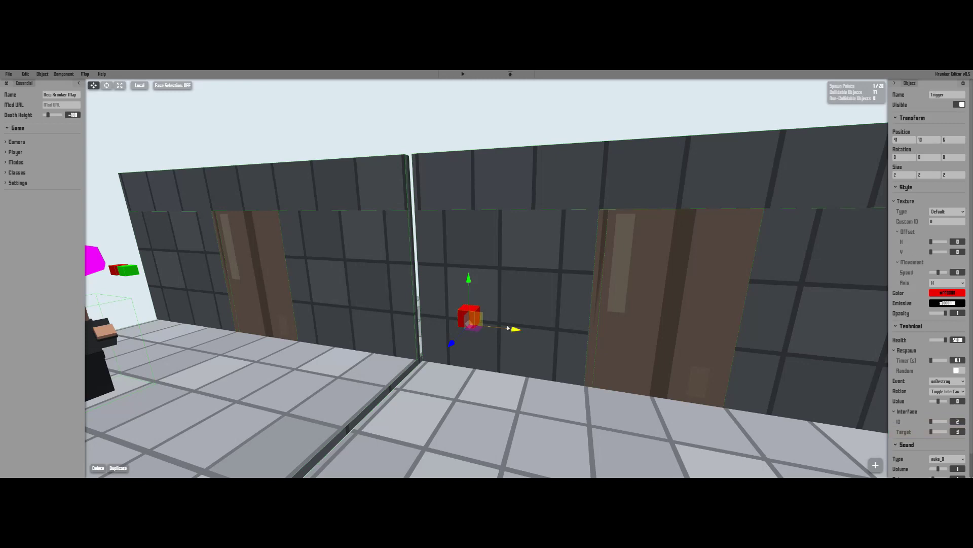
Duplicate the red trigger cube, move the copy along the X axis to position 44 and color it green.
left_click_drag(508, 328, 533, 332)
mouse_move(887, 333)
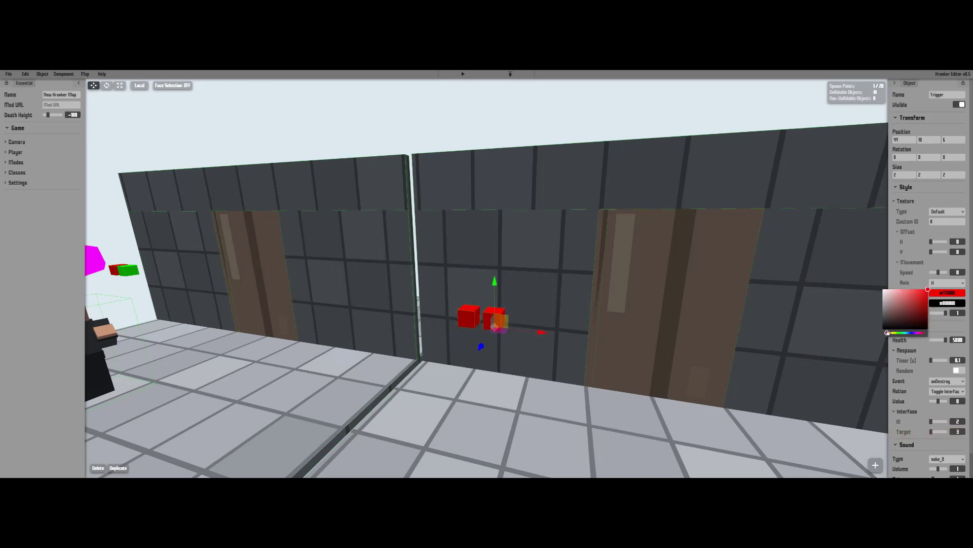
left_click_drag(887, 333, 967, 341)
left_click(907, 343)
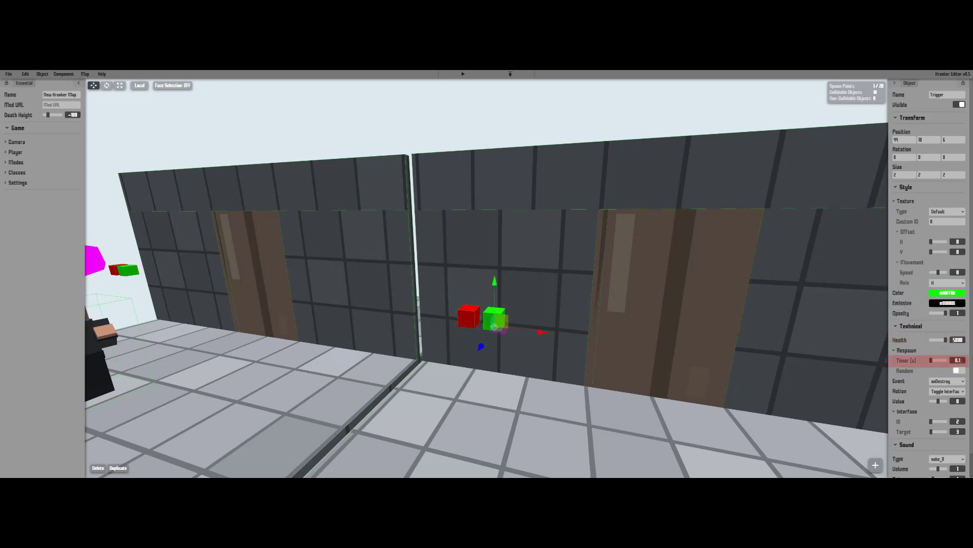
Set the green trigger's respawn timer to 1, its event to onRespawn and its interface ID to 2.
left_click(947, 381)
left_click(948, 415)
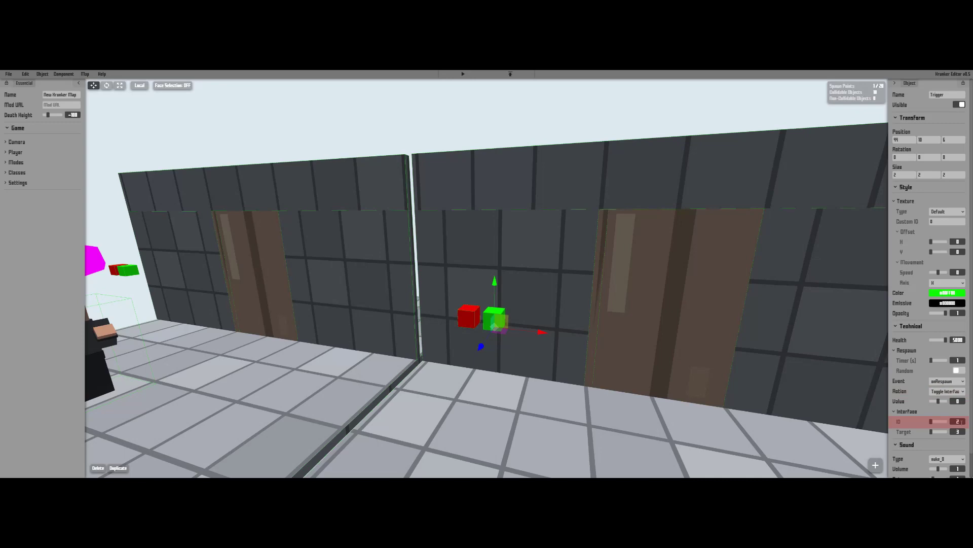
type("2")
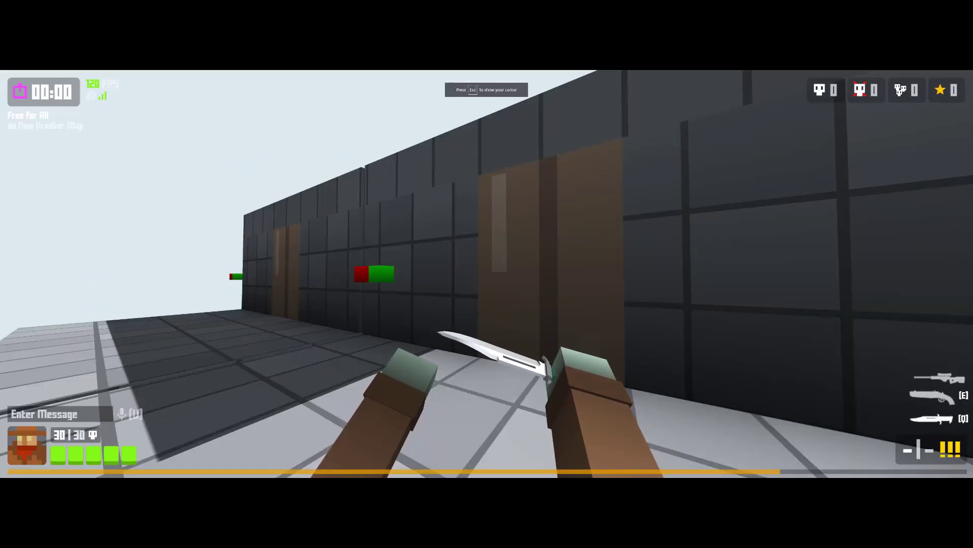
Playtest the map by approaching the nearest door and shooting with the sniper rifle and shotgun to check the door's reaction to gunfire.
key("w")
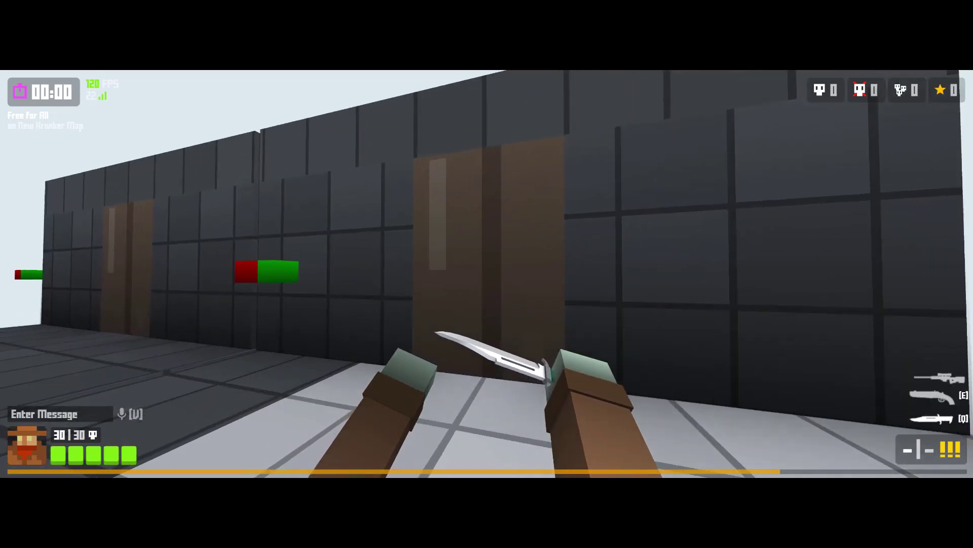
key("w")
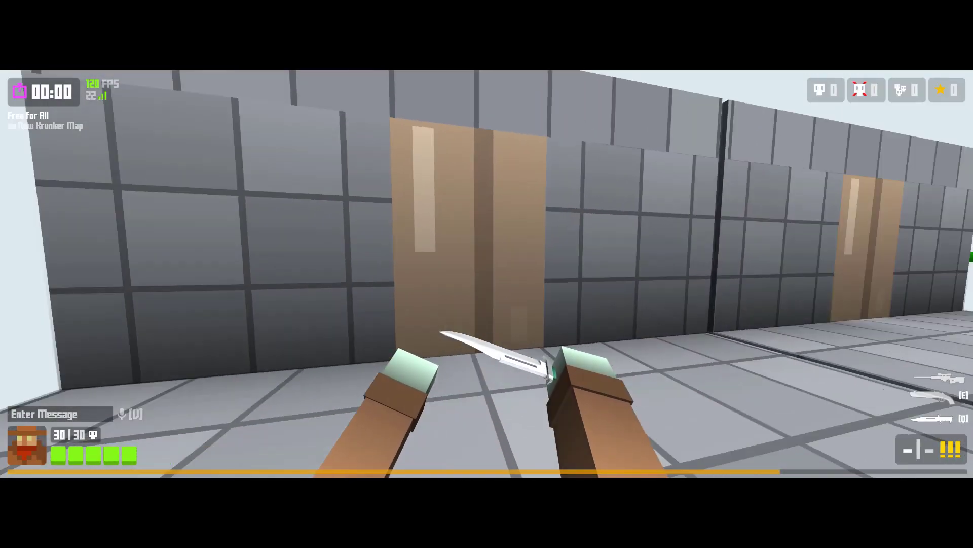
key("w")
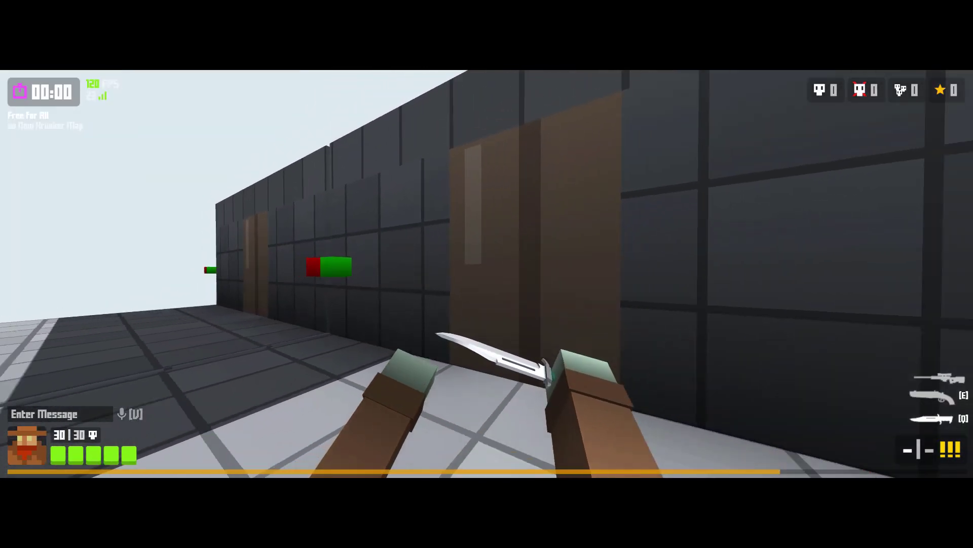
key("q")
right_click(486, 273)
left_click(487, 274)
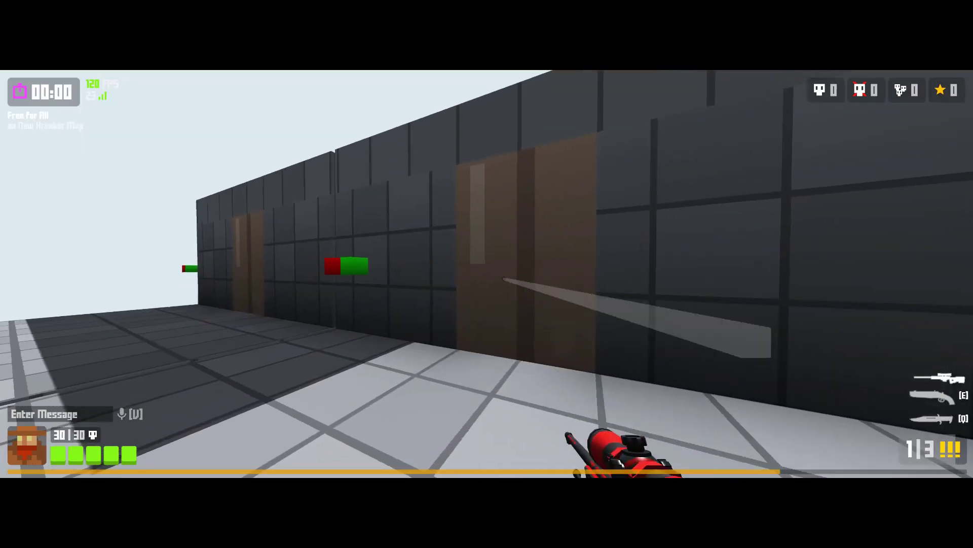
key("a")
key("e")
left_click(487, 274)
key("s")
Switch to the knife and test the door's opening and closing, checking it from both sides of the wall.
key("q")
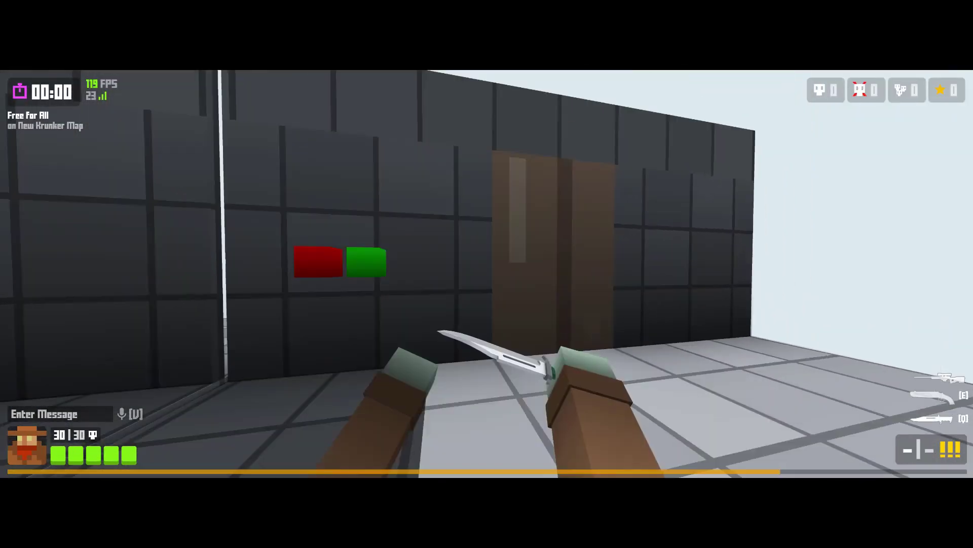
key("w")
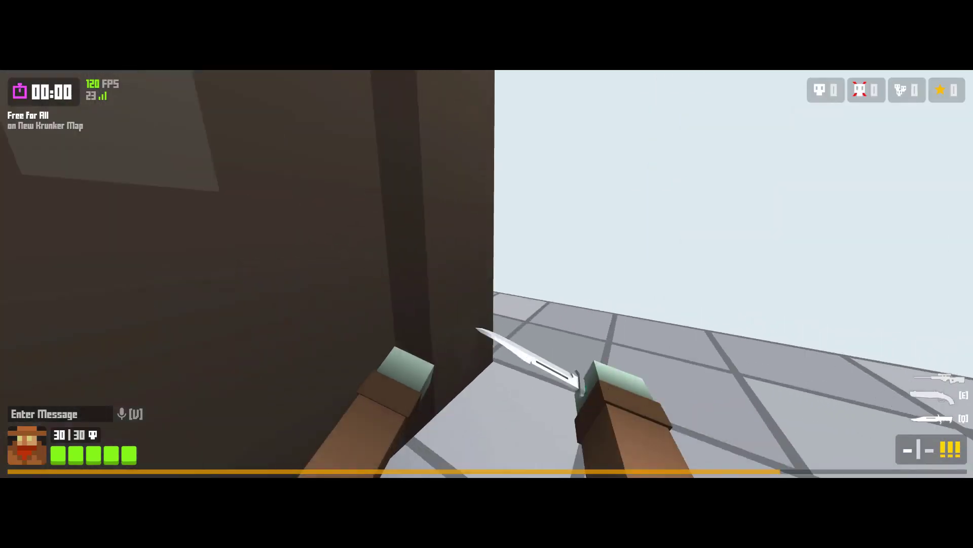
key("s")
key("w")
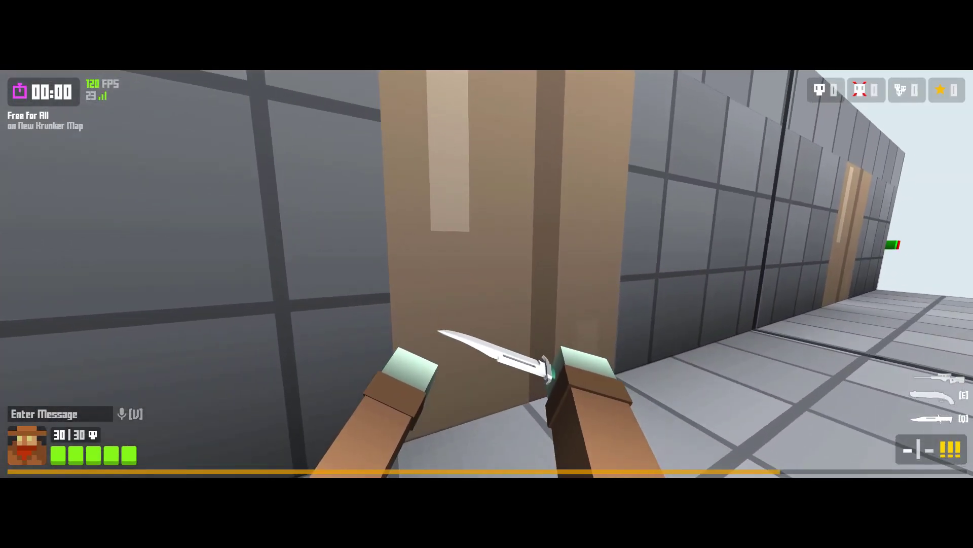
key("w")
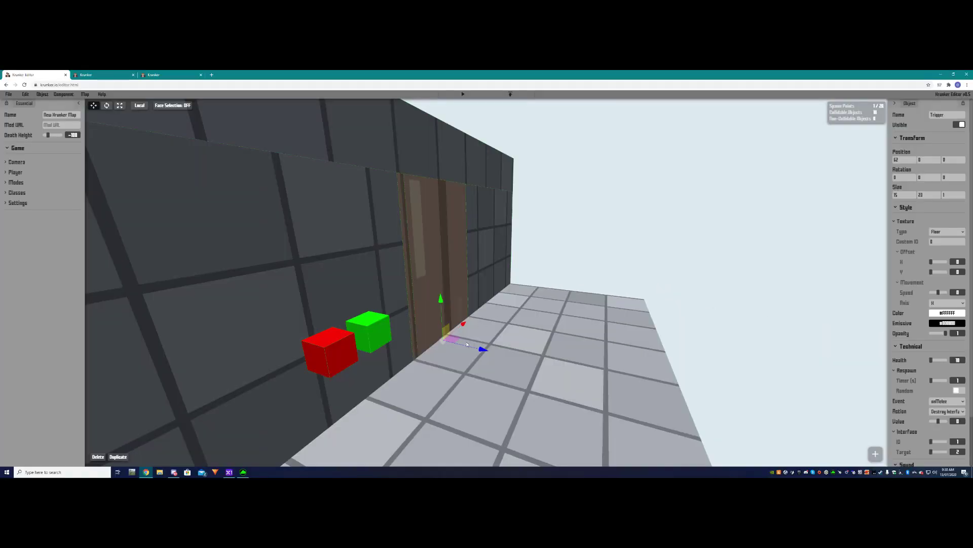
Pull the onMelee door trigger out of the doorway along the Z axis and examine the trigger settings of both door panels.
left_click(544, 263)
left_click(448, 232)
left_click_drag(482, 349, 548, 364)
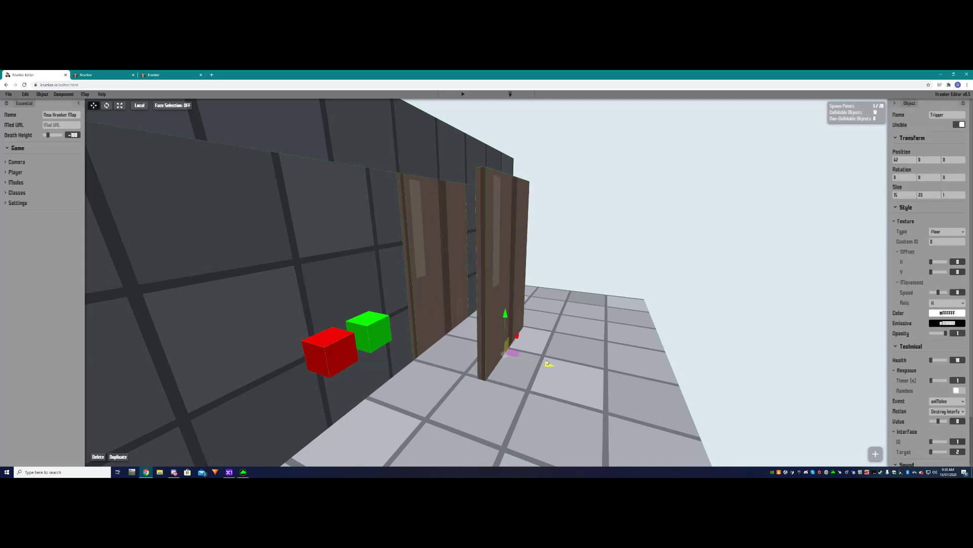
left_click(440, 254)
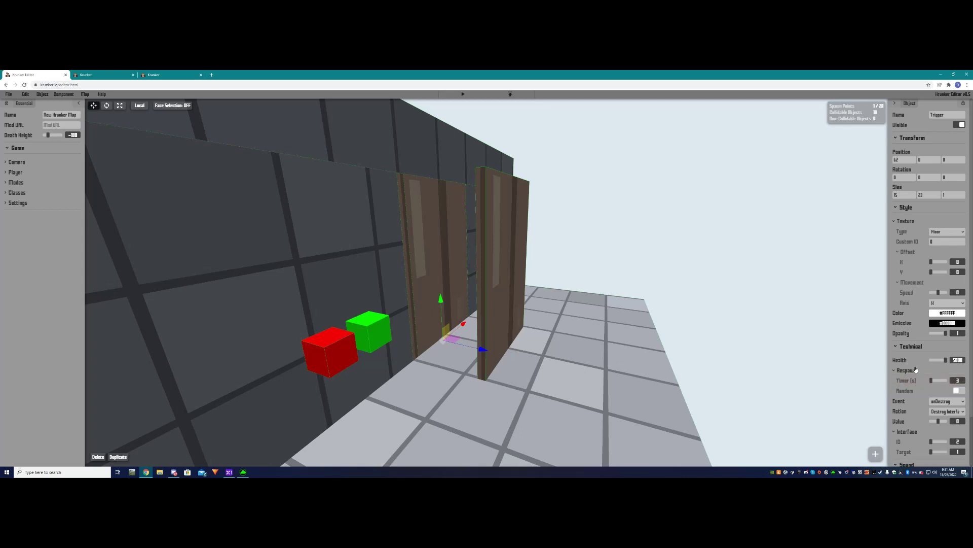
left_click(503, 275)
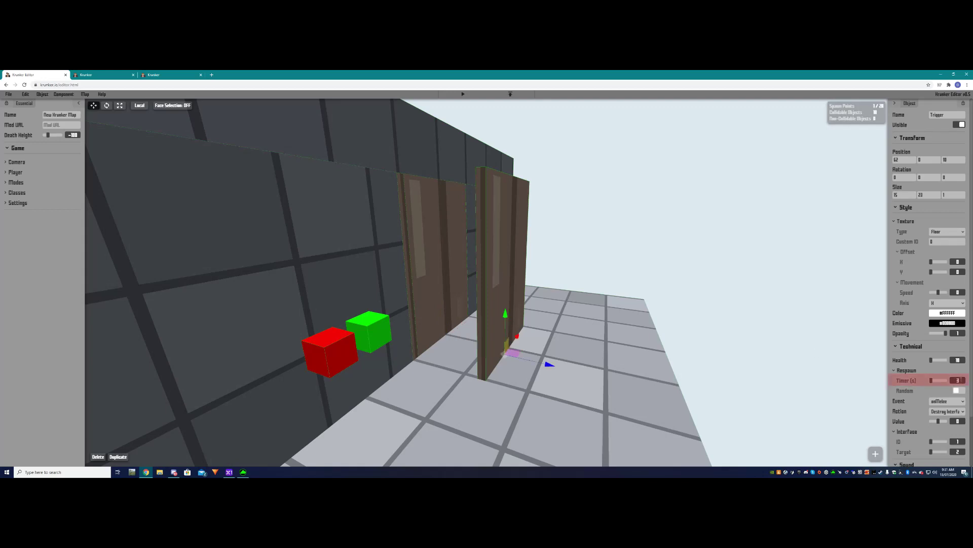
Examine the settings of the green and red helper triggers, and slide the onMelee door trigger back into the doorway.
left_click(381, 322)
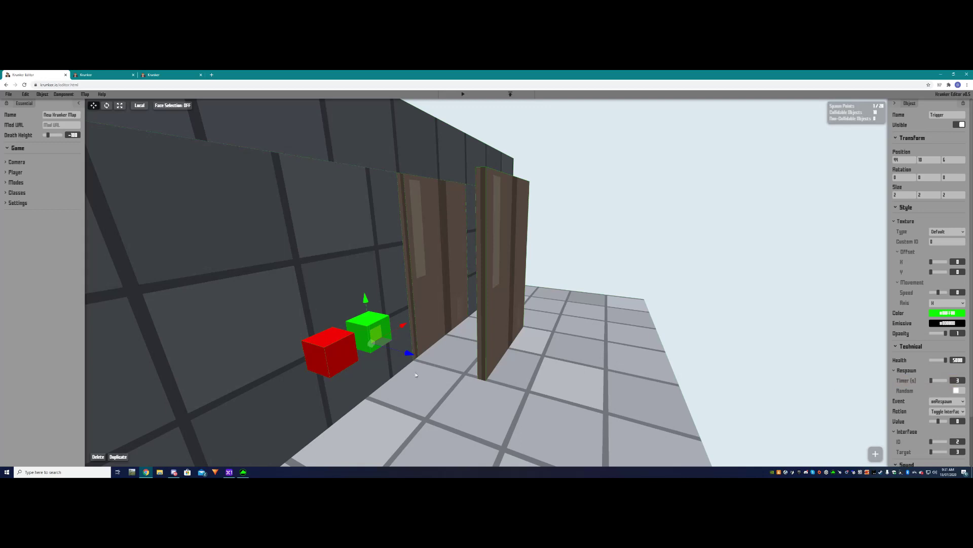
left_click(333, 351)
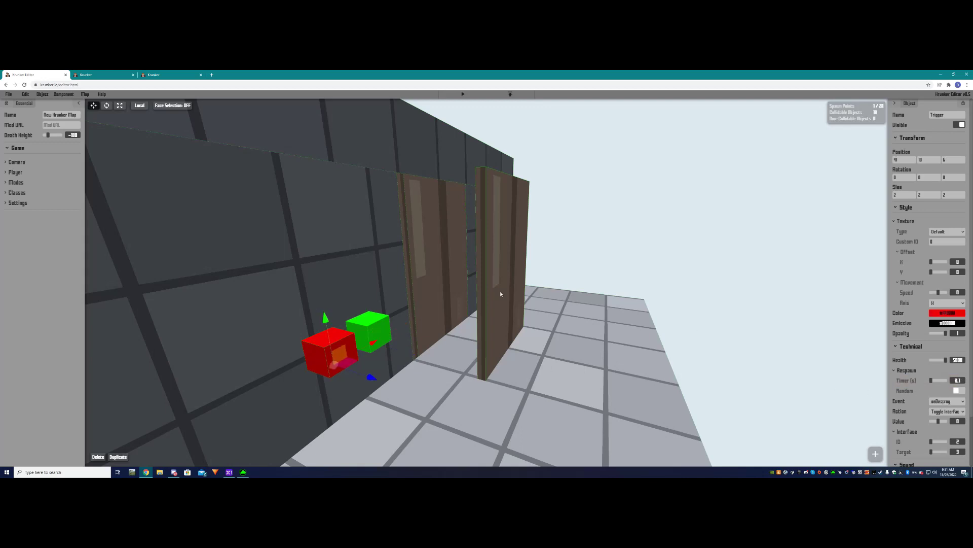
left_click(501, 294)
left_click_drag(549, 363, 482, 345)
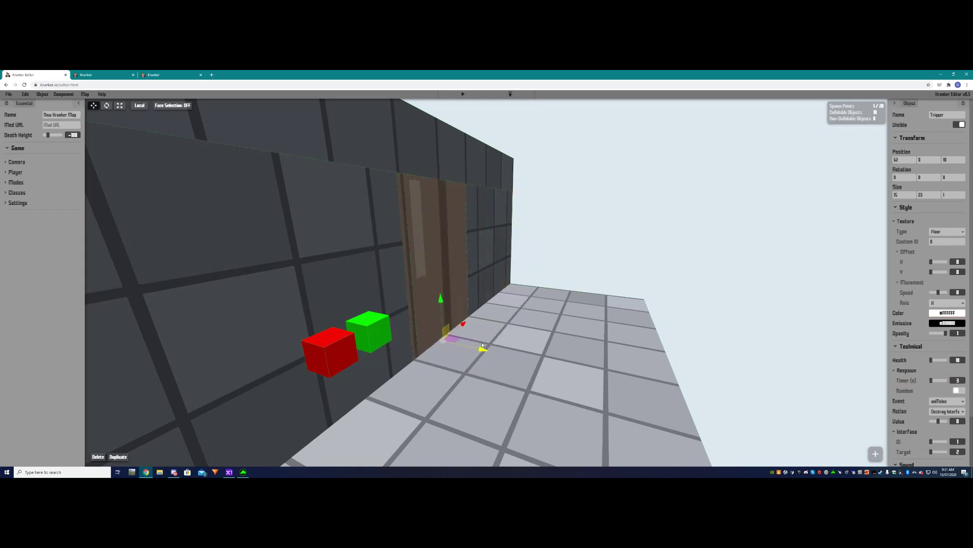
left_click(543, 240)
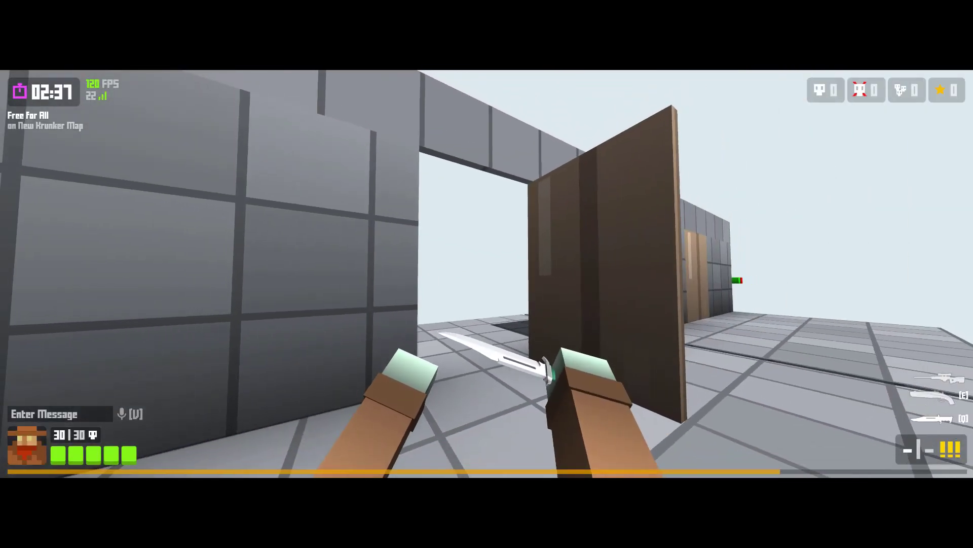
Playtest the finished door with the knife, walking around the wall to check its open and closed states.
key("d")
key("a")
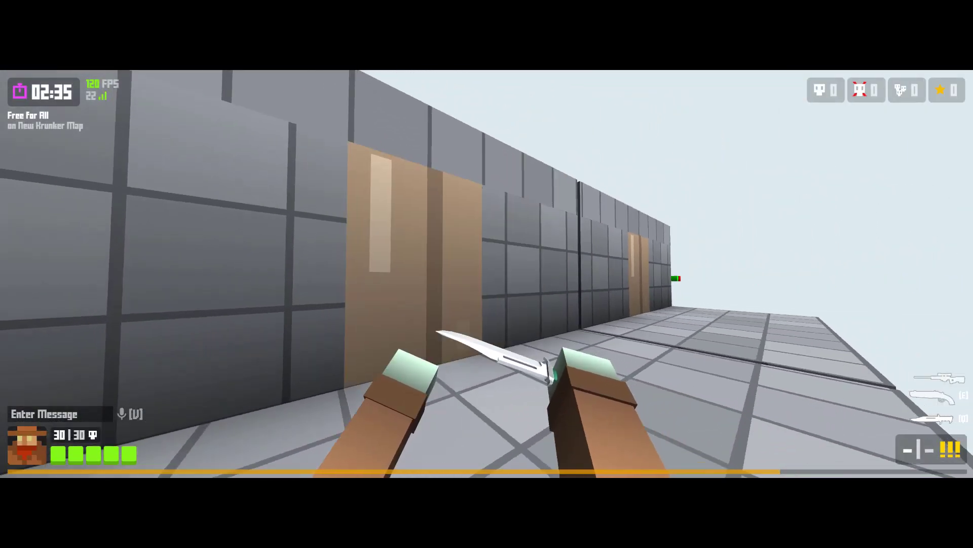
key("d")
key("w")
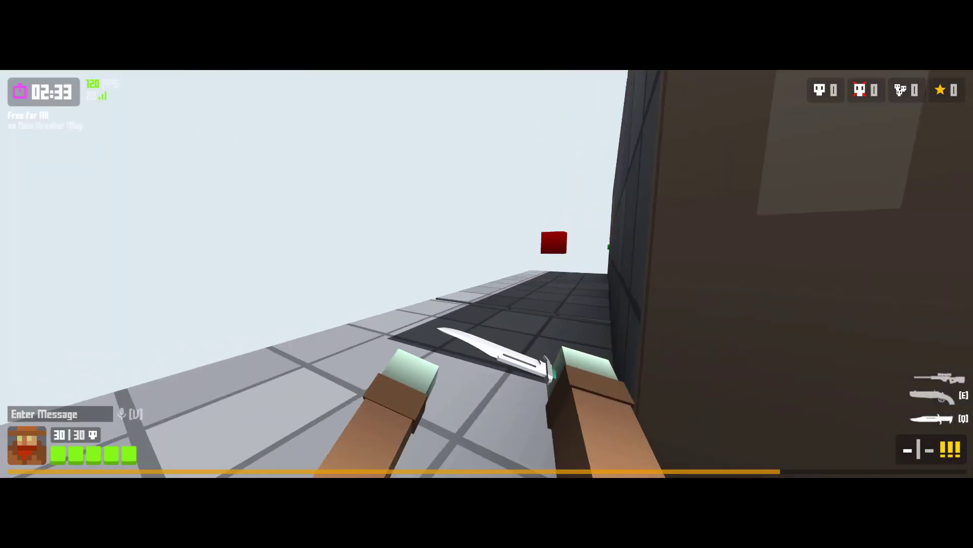
key("w")
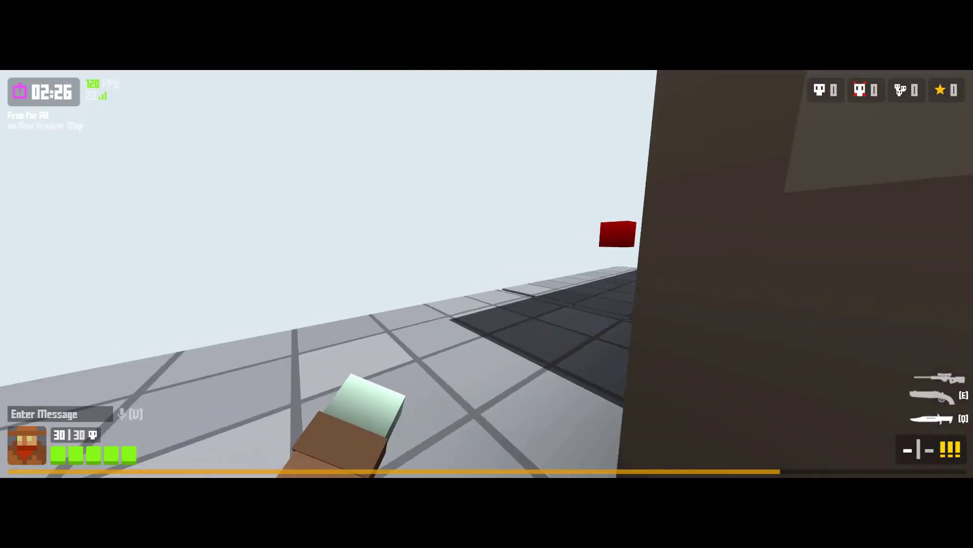
key("q")
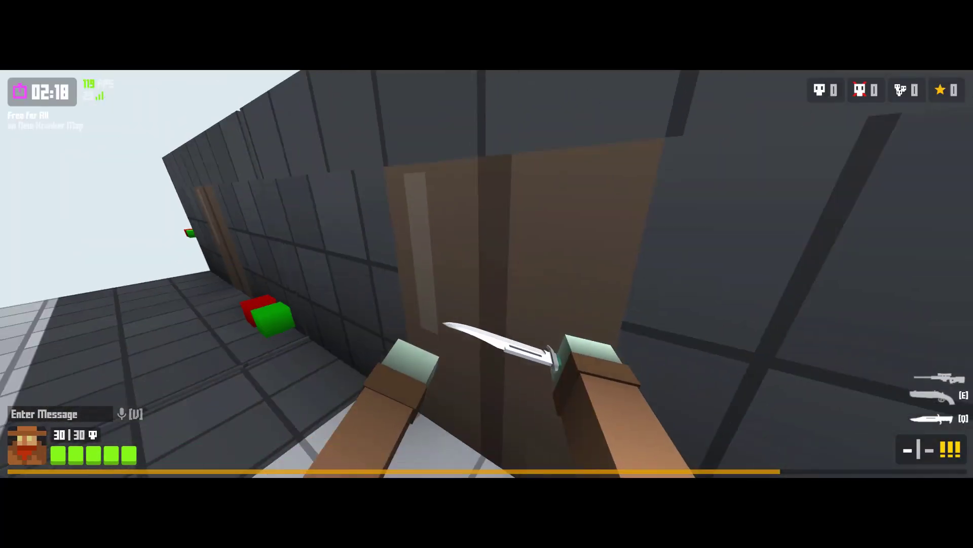